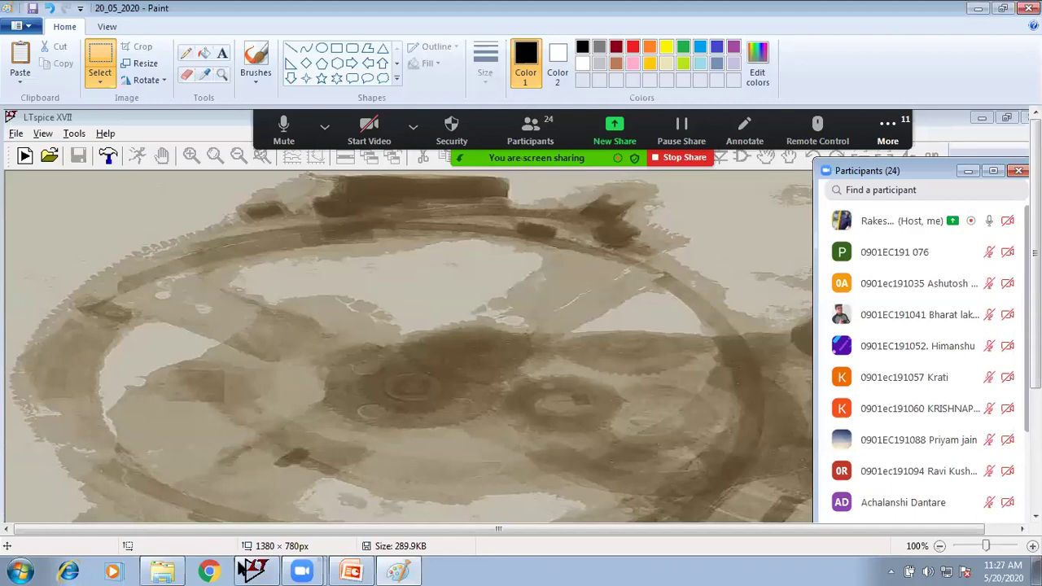
Step: Switch to LTspice, start a new schematic and place a vertical diode in it
click(258, 564)
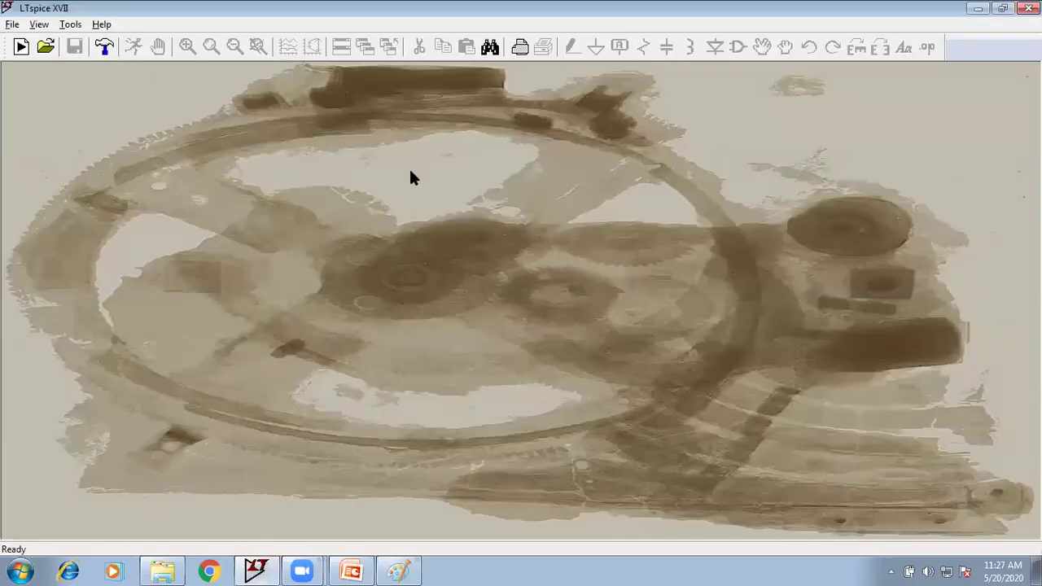
click(19, 50)
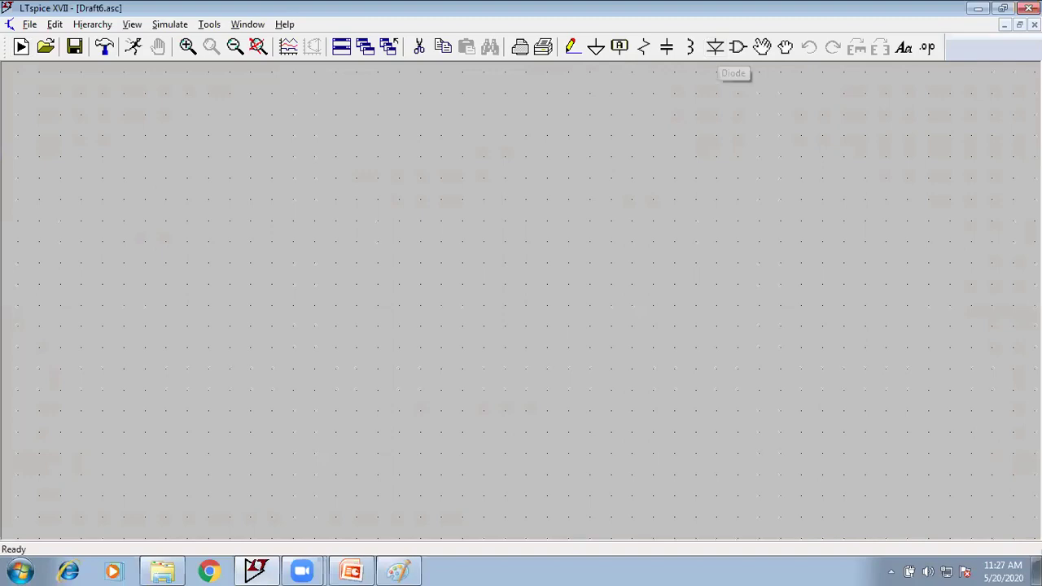
click(715, 47)
click(632, 306)
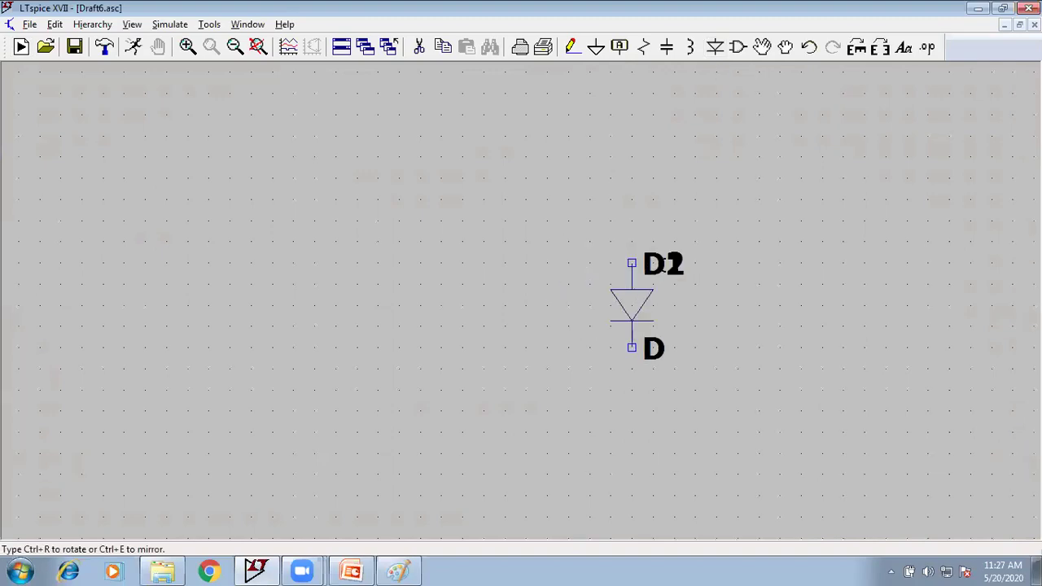
key(Escape)
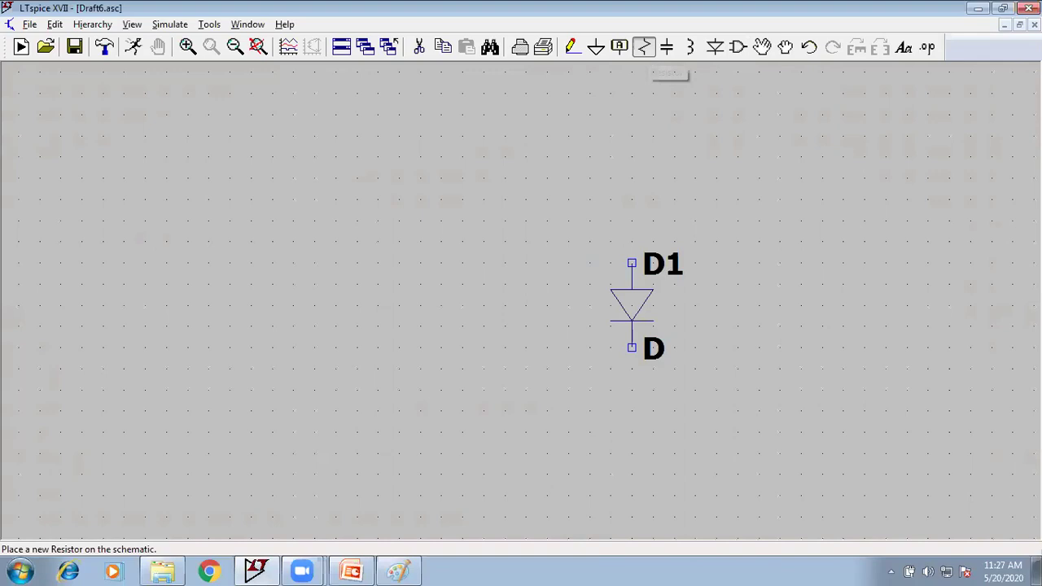
Step: Place a horizontally rotated resistor above and to the left of the diode
click(643, 47)
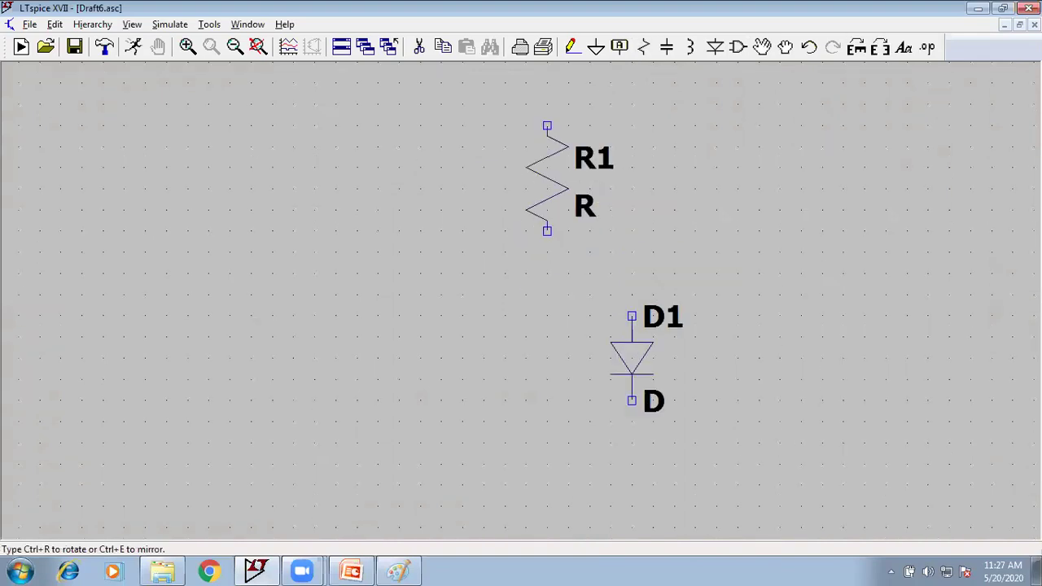
key(ctrl+r)
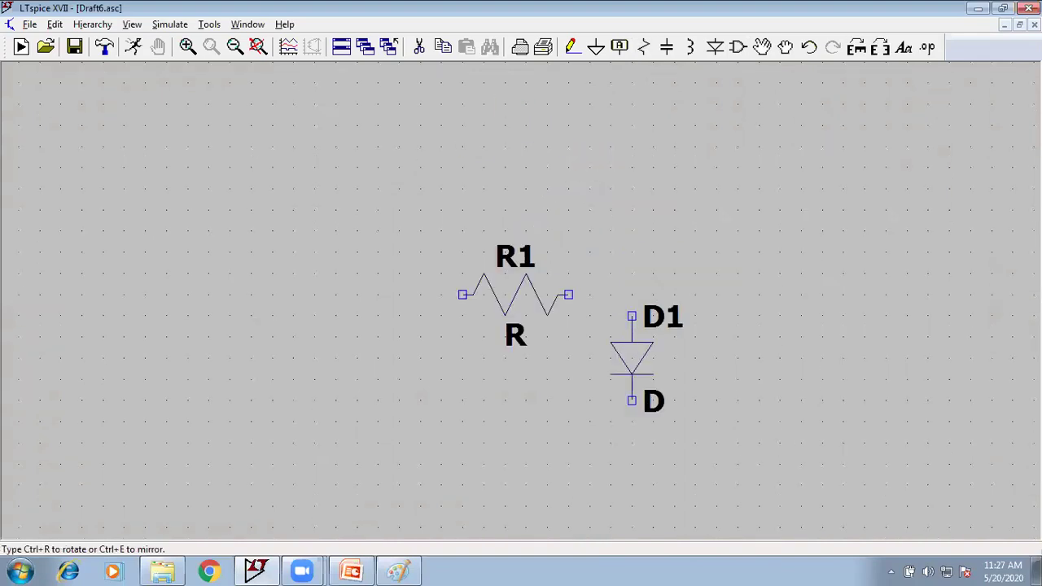
click(515, 295)
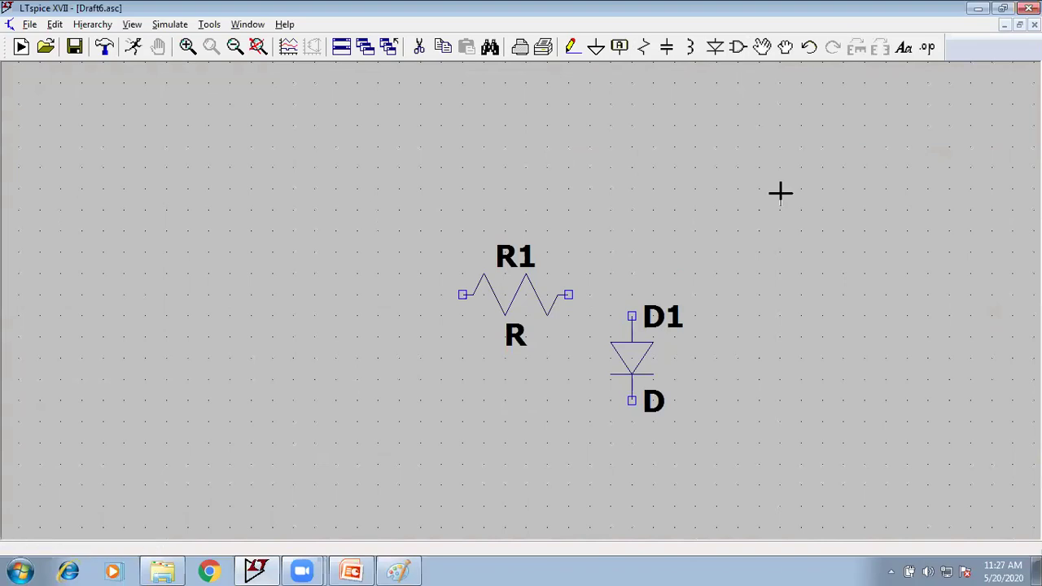
Step: Find the voltage source in the component library and place it to the left of the resistor and diode
key(F2)
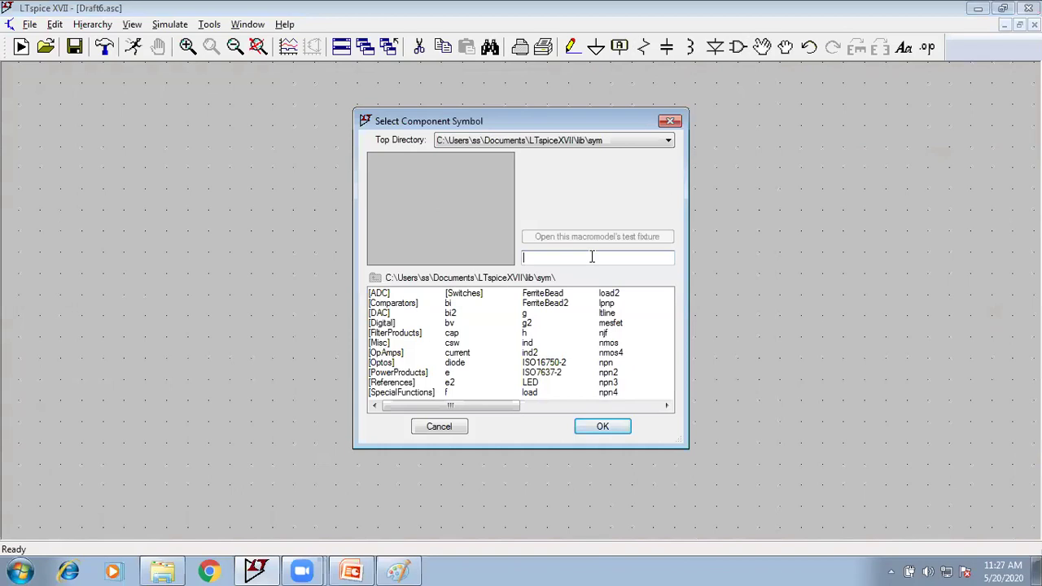
text(vot)
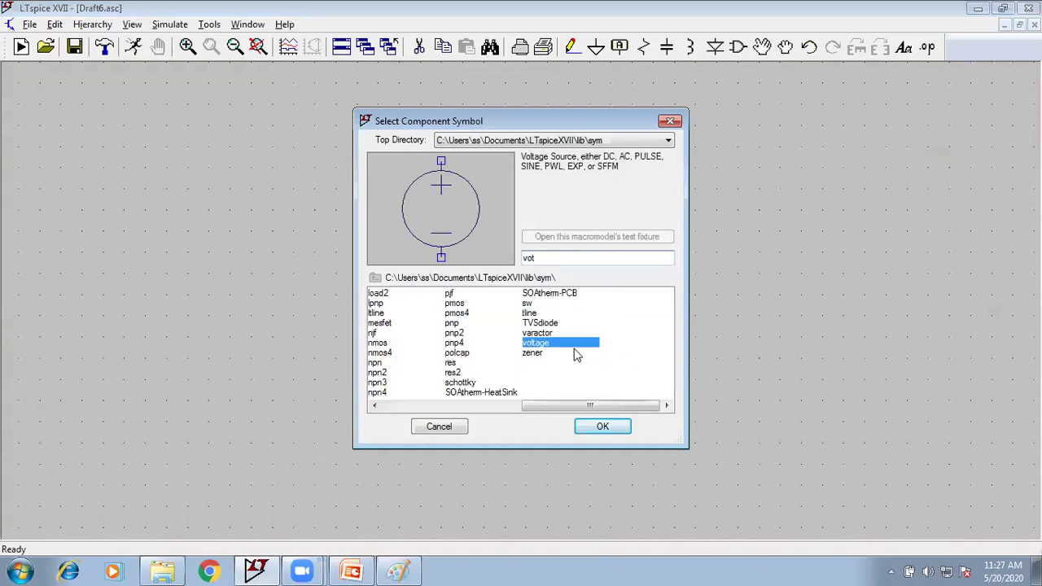
click(603, 427)
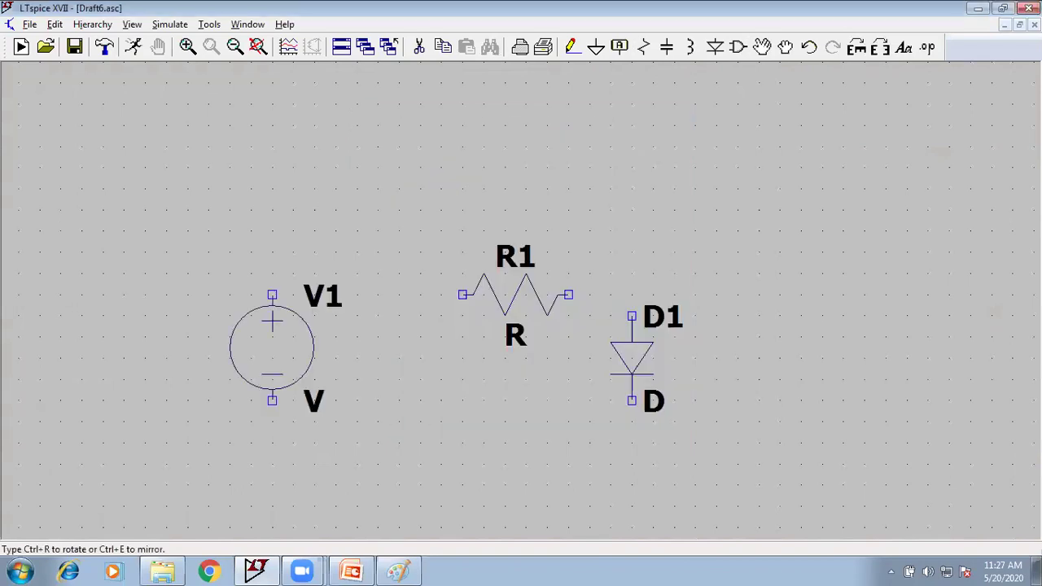
click(272, 366)
key(Escape)
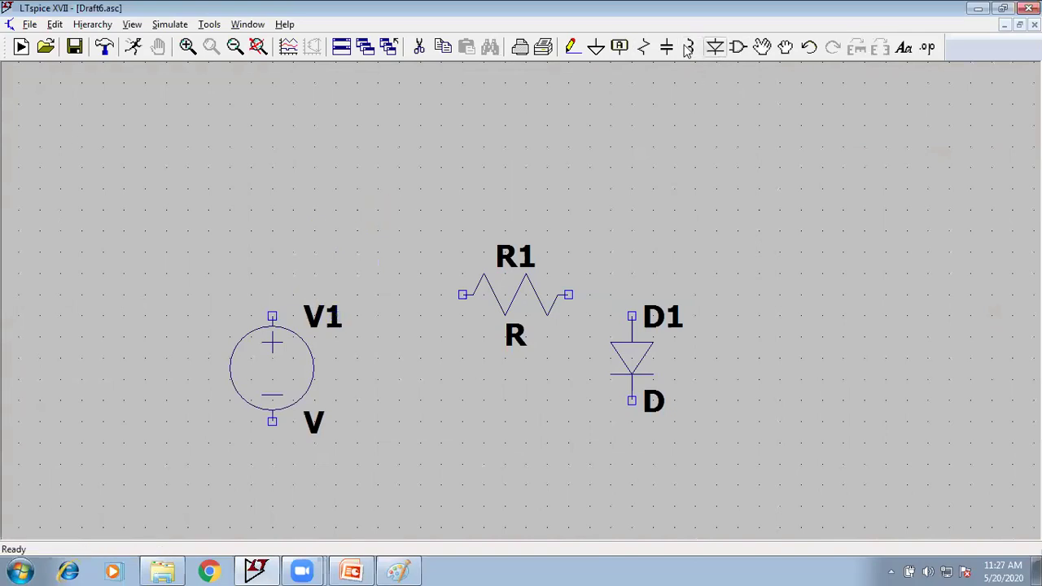
Step: Place a ground symbol below the diode
click(596, 47)
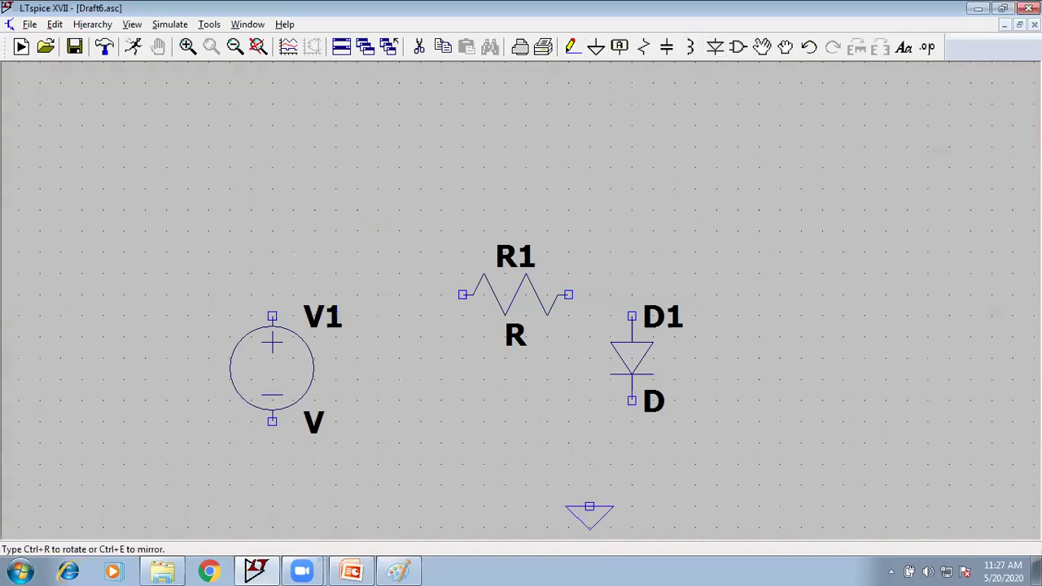
click(590, 506)
key(Escape)
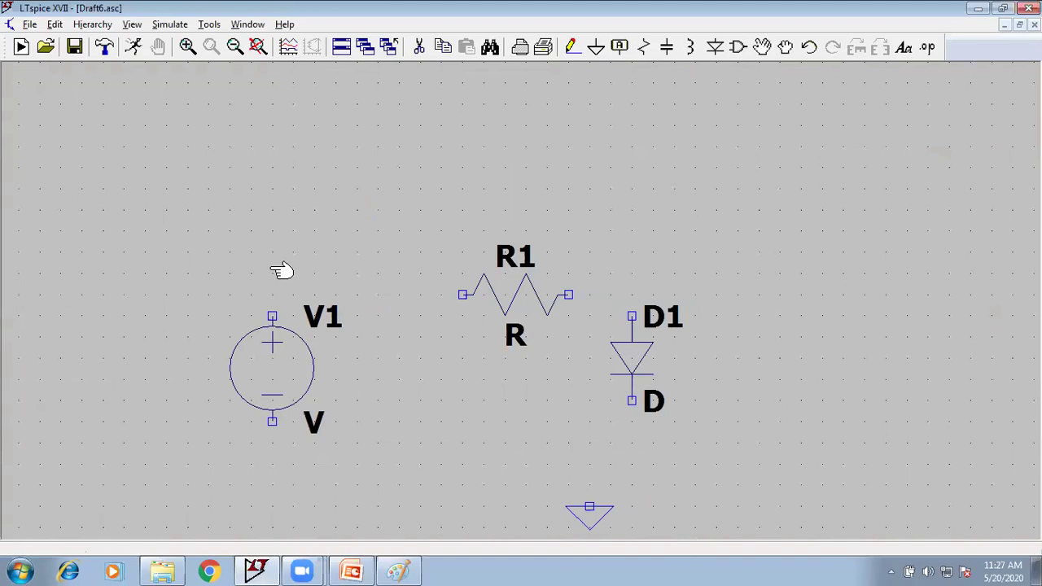
Step: Wire the voltage source, resistor and diode into a series loop and connect the ground symbol to the loop's bottom wire
key(F3)
click(272, 316)
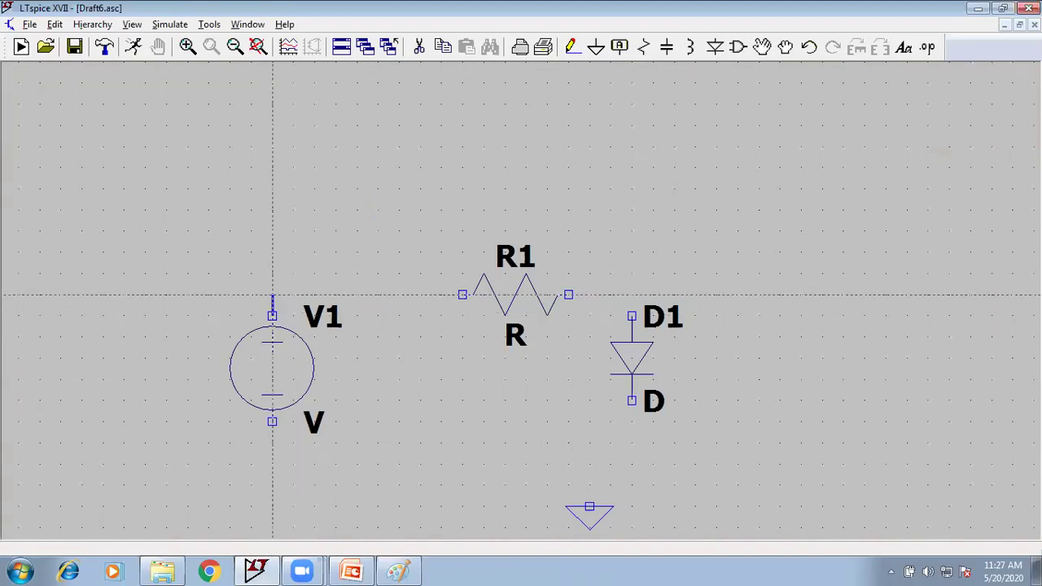
click(273, 295)
key(Escape)
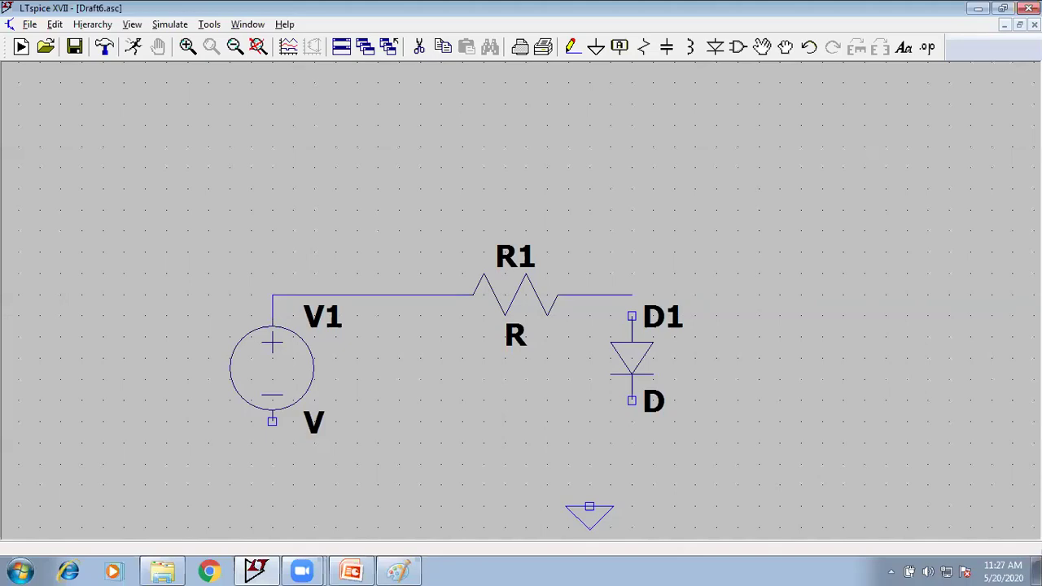
click(632, 296)
click(632, 485)
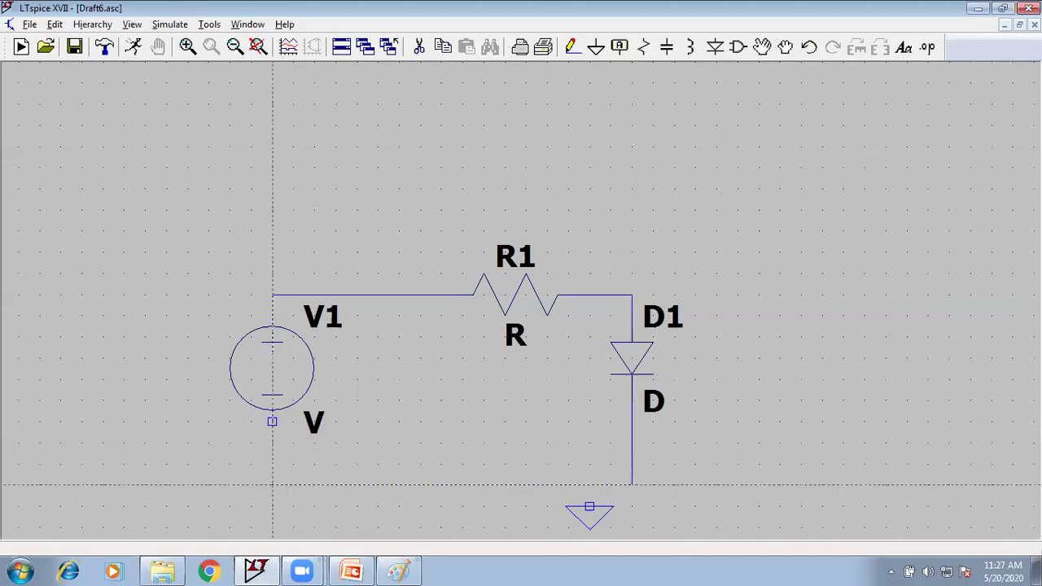
click(273, 422)
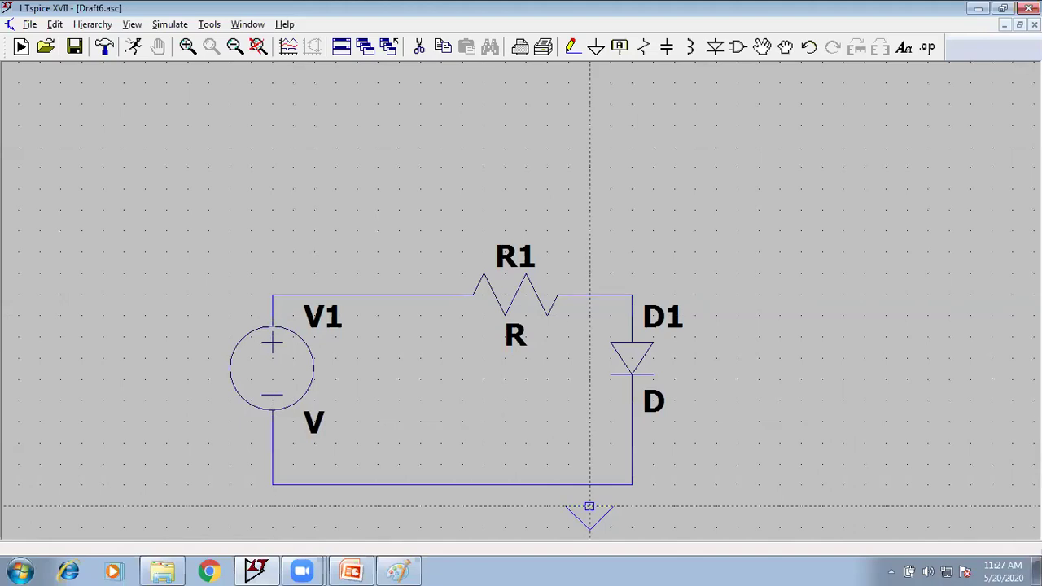
click(589, 506)
click(589, 484)
Step: Assign the OnSemi 1N4148 silicon model to diode D1
right_click(660, 360)
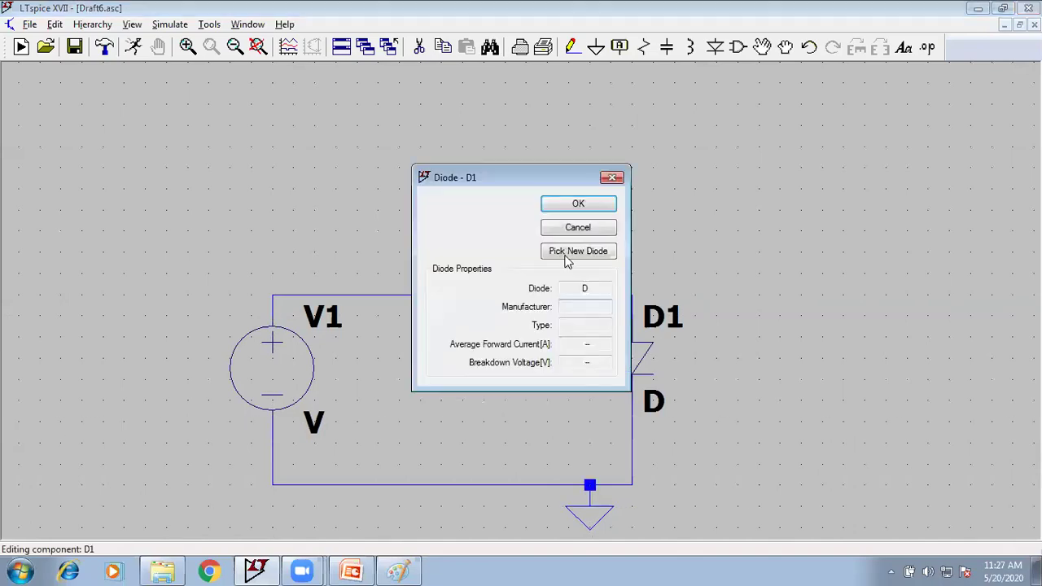
click(568, 256)
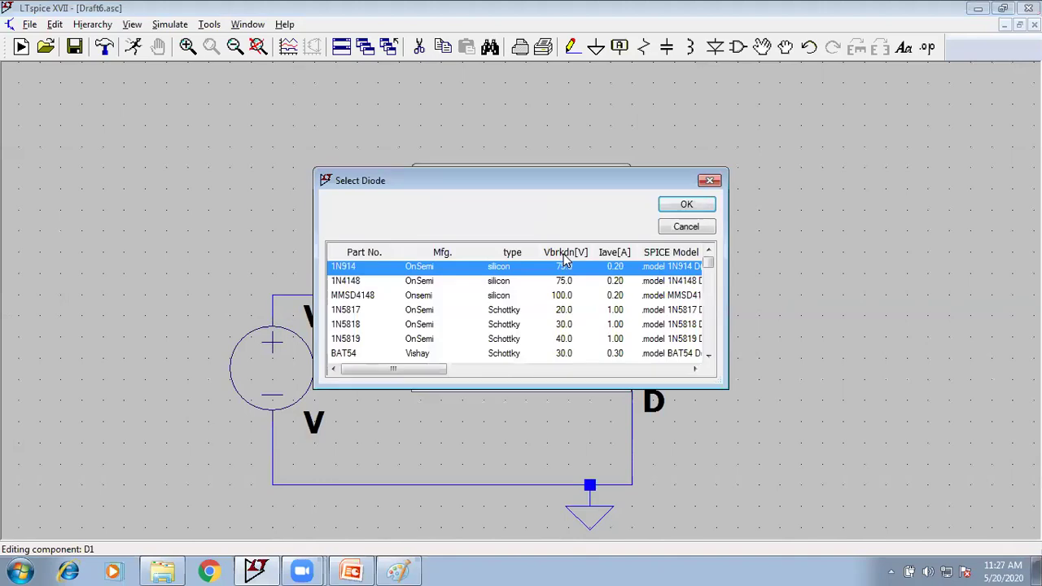
click(356, 282)
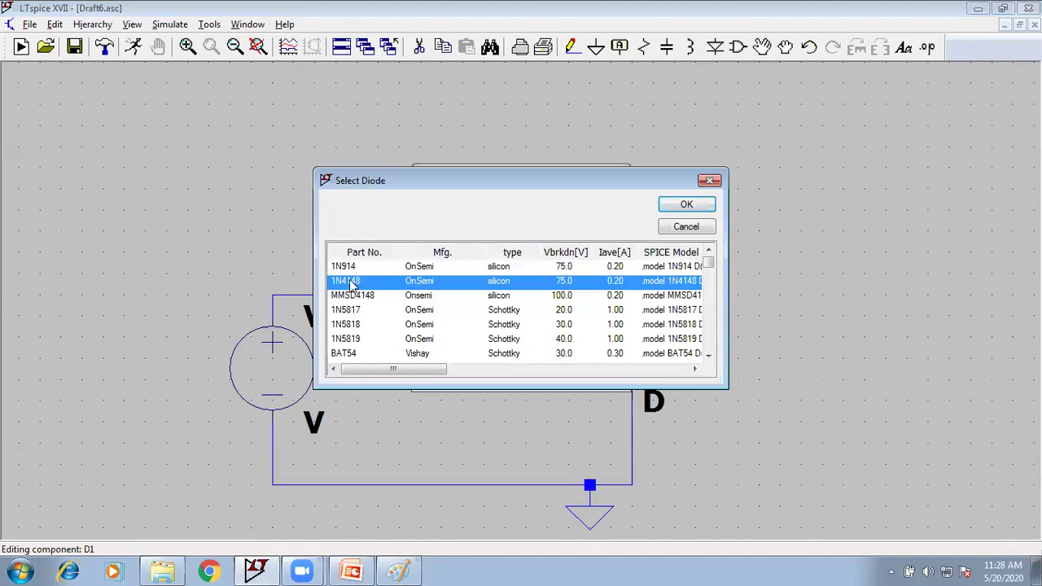
click(688, 227)
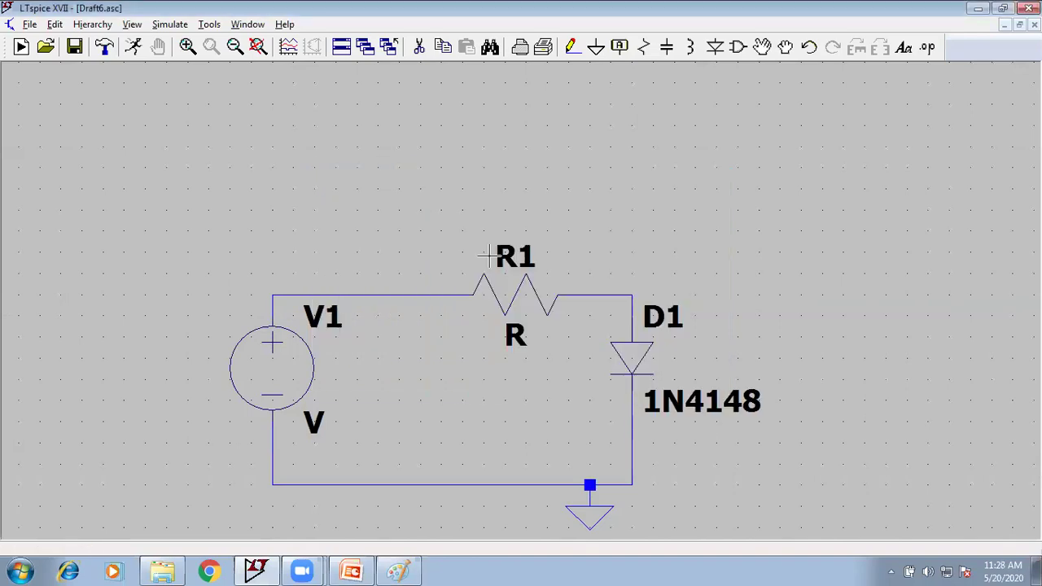
Step: Set resistor R1's resistance to 100 ohms and check the settings of voltage source V1
right_click(508, 279)
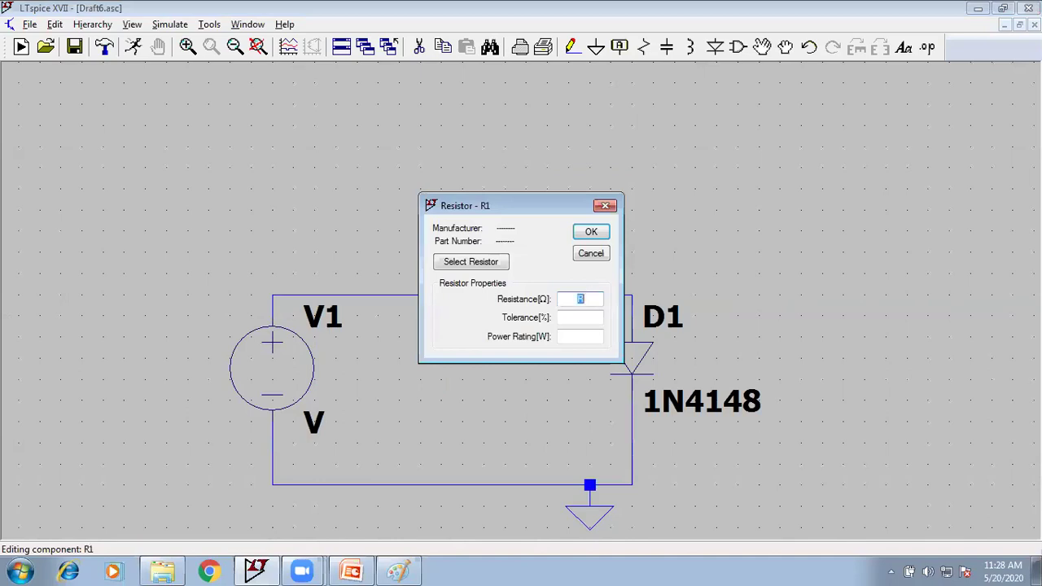
text(100)
click(591, 232)
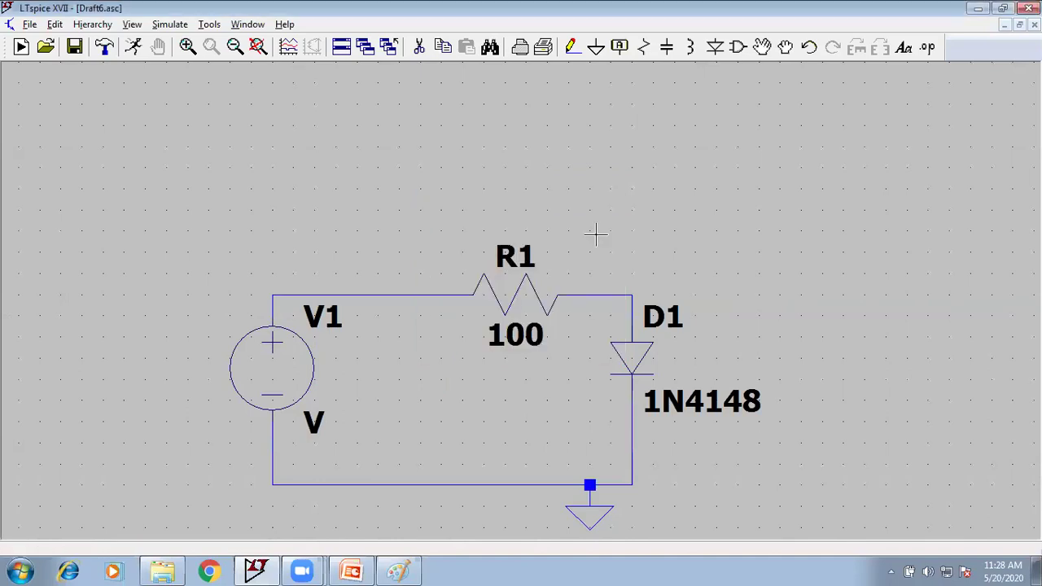
right_click(293, 373)
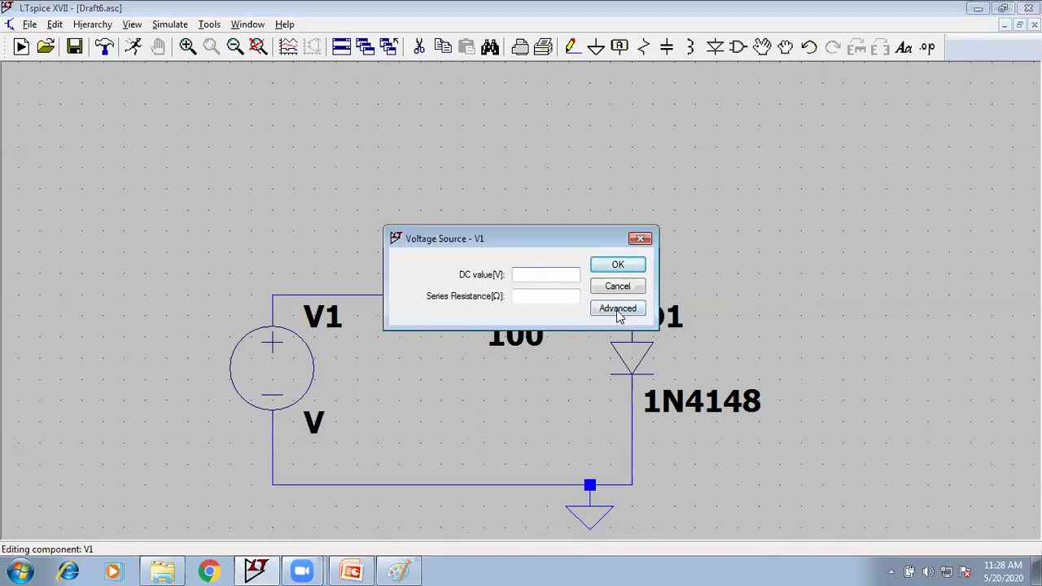
click(620, 293)
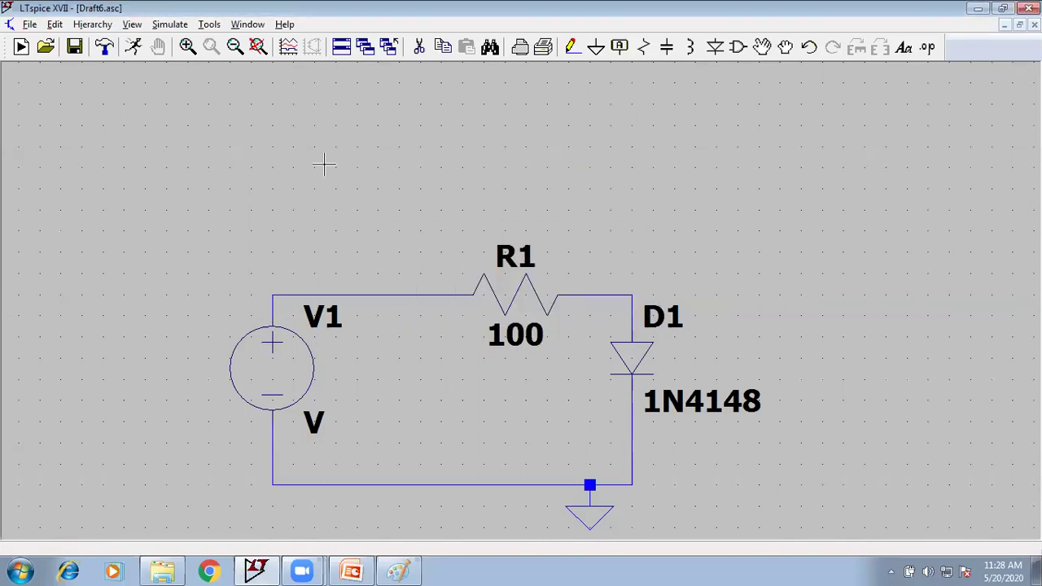
Step: Set up a DC sweep simulation command with V1 as the first source and a linear sweep type
click(169, 23)
click(213, 171)
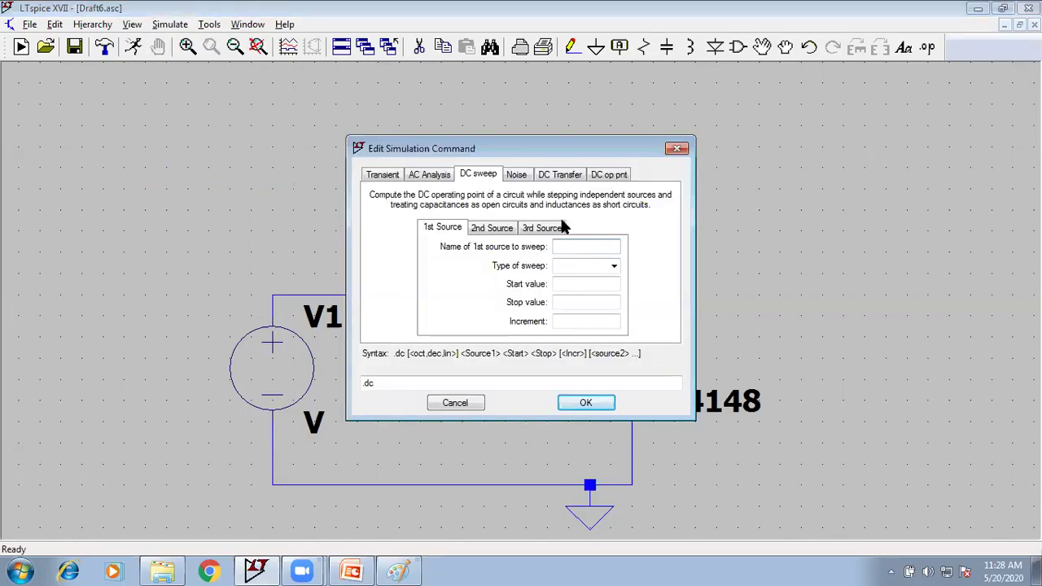
drag(552, 154, 645, 143)
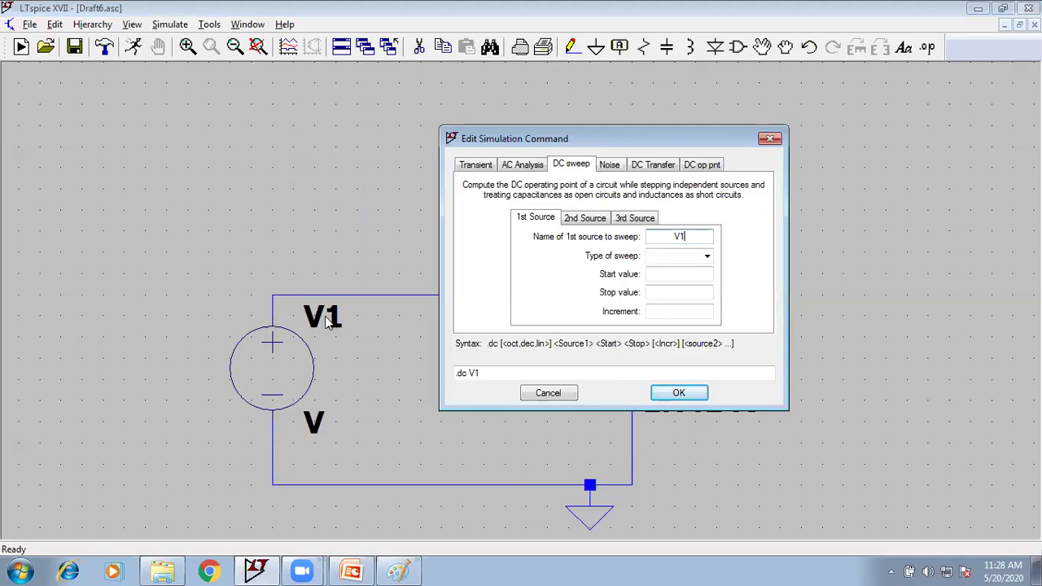
click(704, 261)
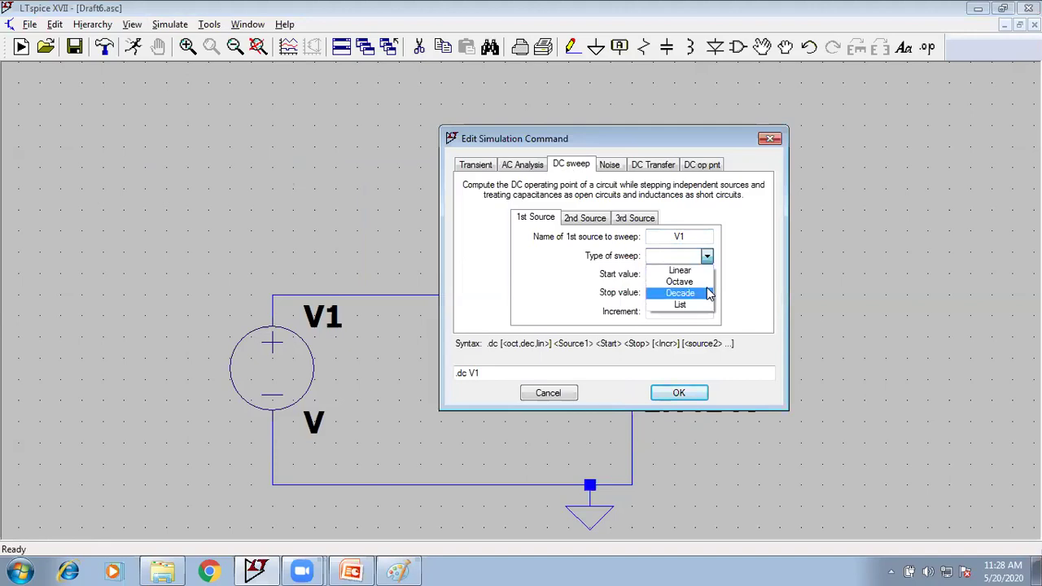
click(694, 271)
Step: Set the V1 sweep to start at 0, stop at 5 and use an increment of .1
click(682, 277)
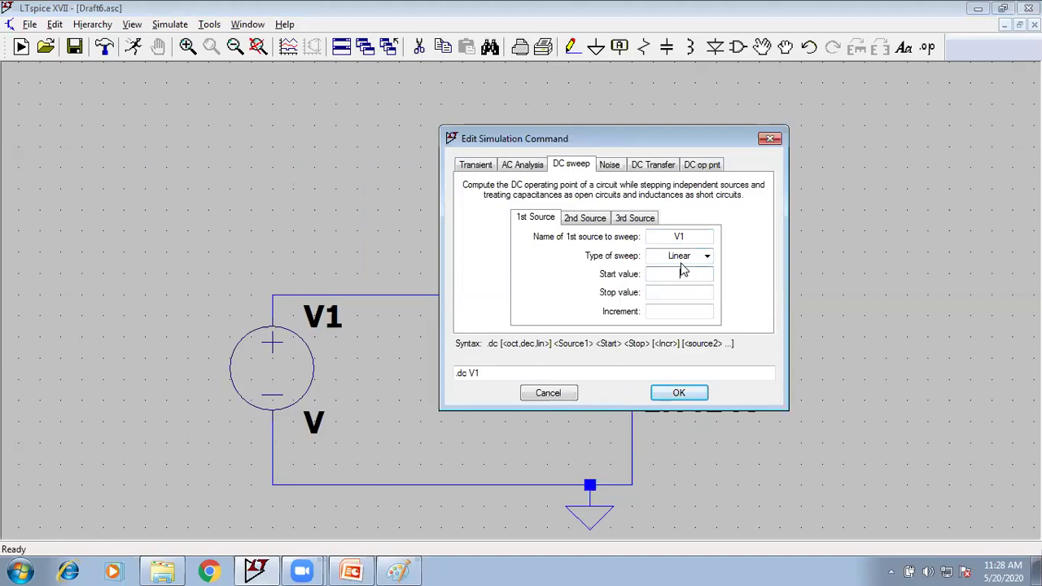
text(0 )
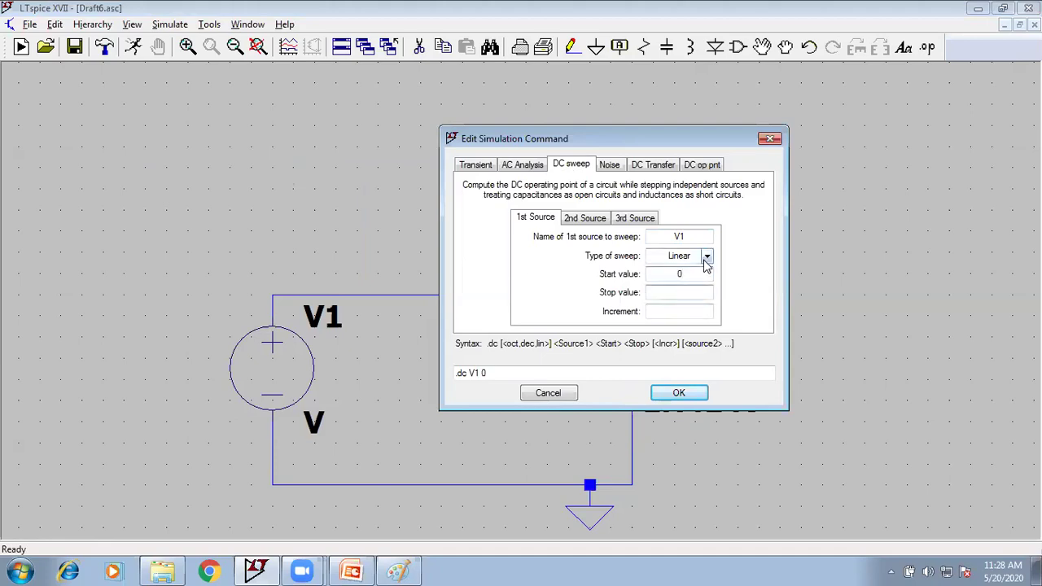
text(5 .1)
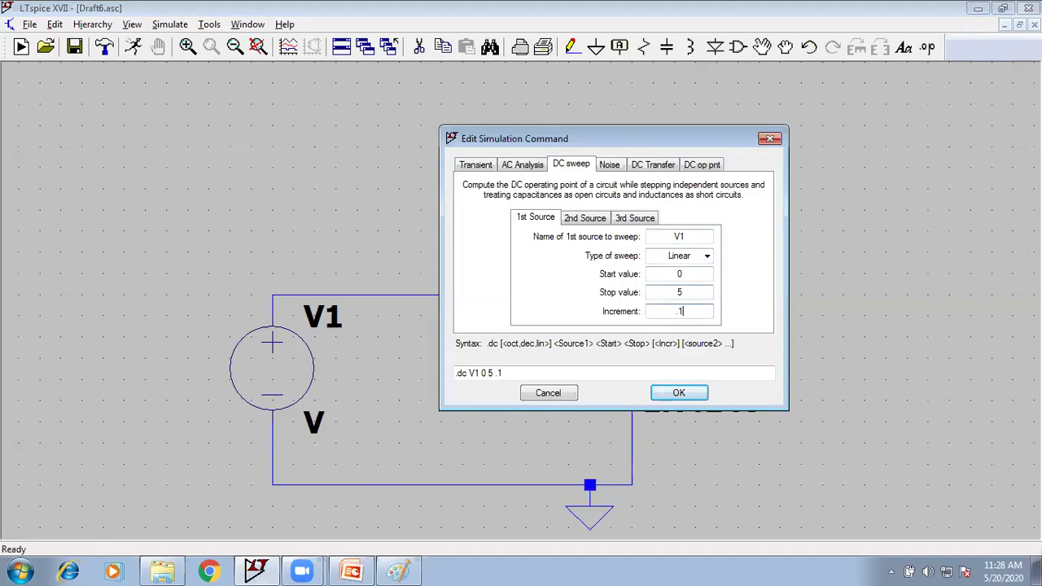
Step: Place the .dc V1 0 5 .1 directive below the circuit's bottom wire and run the simulation
click(678, 392)
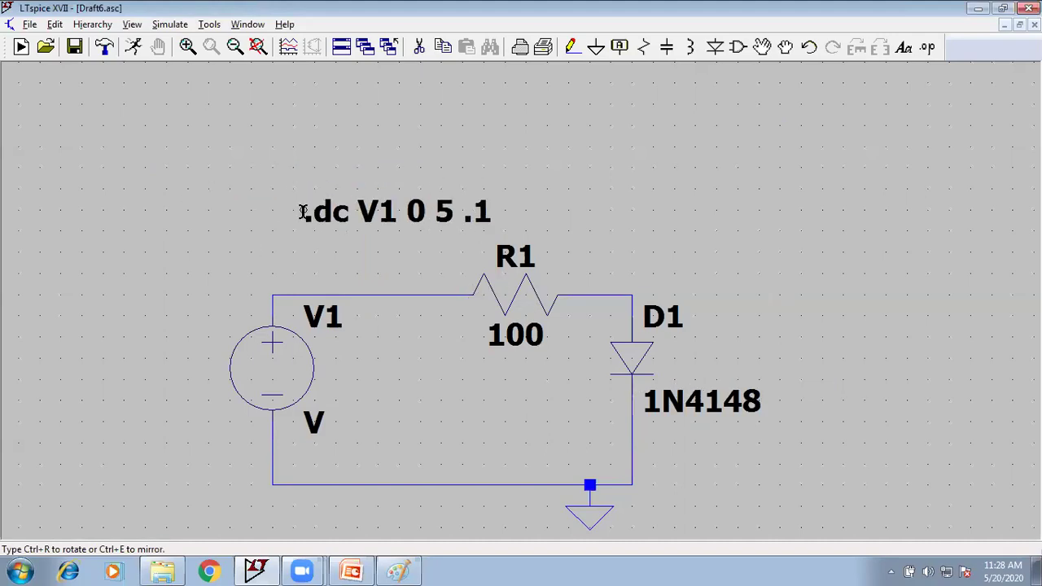
click(367, 381)
click(377, 506)
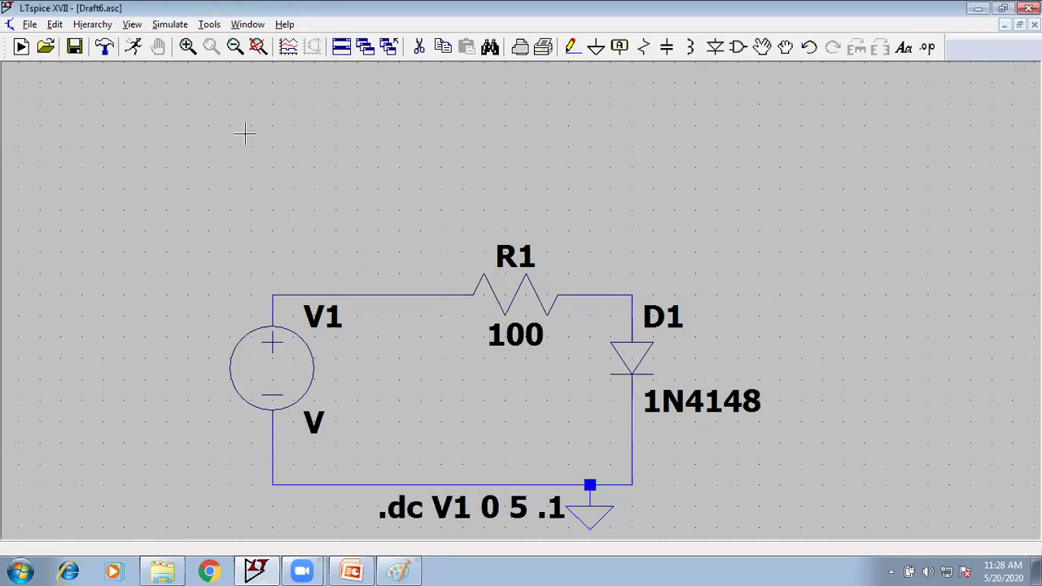
click(134, 47)
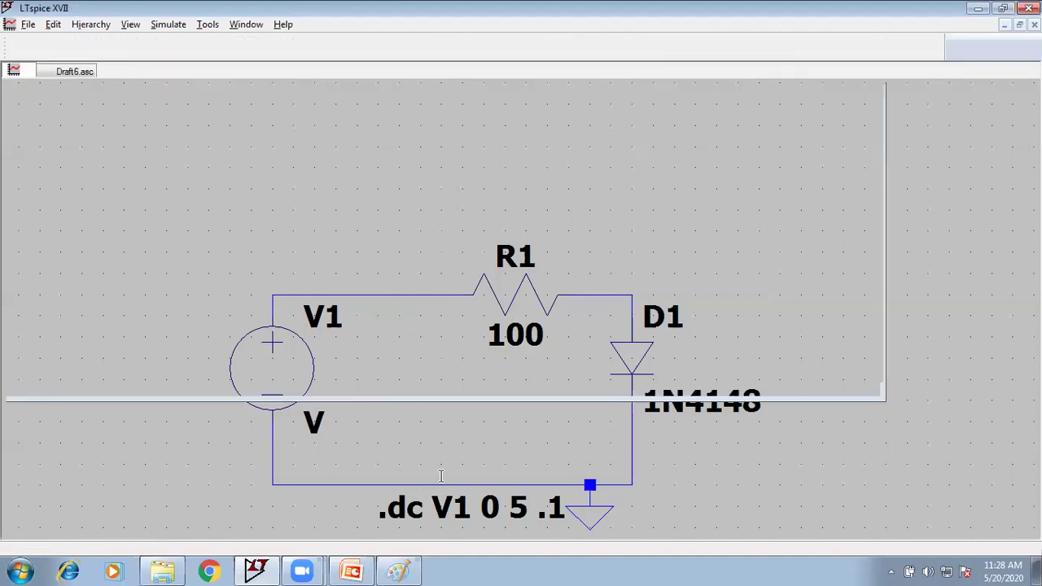
click(750, 94)
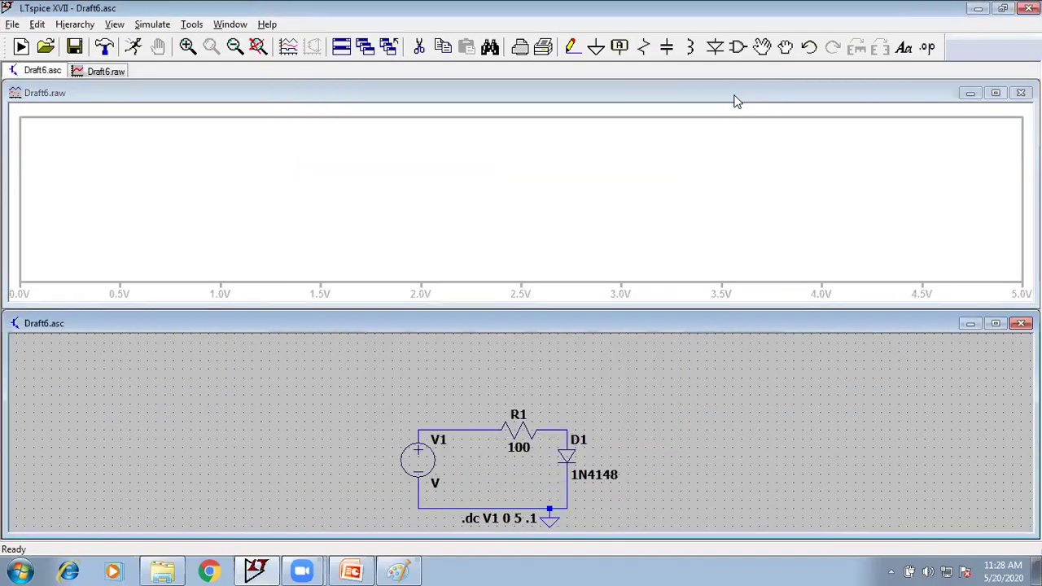
Step: Arrange the waveform and schematic windows side by side, with the waveform plot to the left of the schematic
mouse_move(780, 97)
mouse_down()
mouse_move(489, 97)
mouse_move(670, 76)
mouse_move(716, 100)
mouse_move(744, 82)
mouse_move(765, 92)
mouse_up()
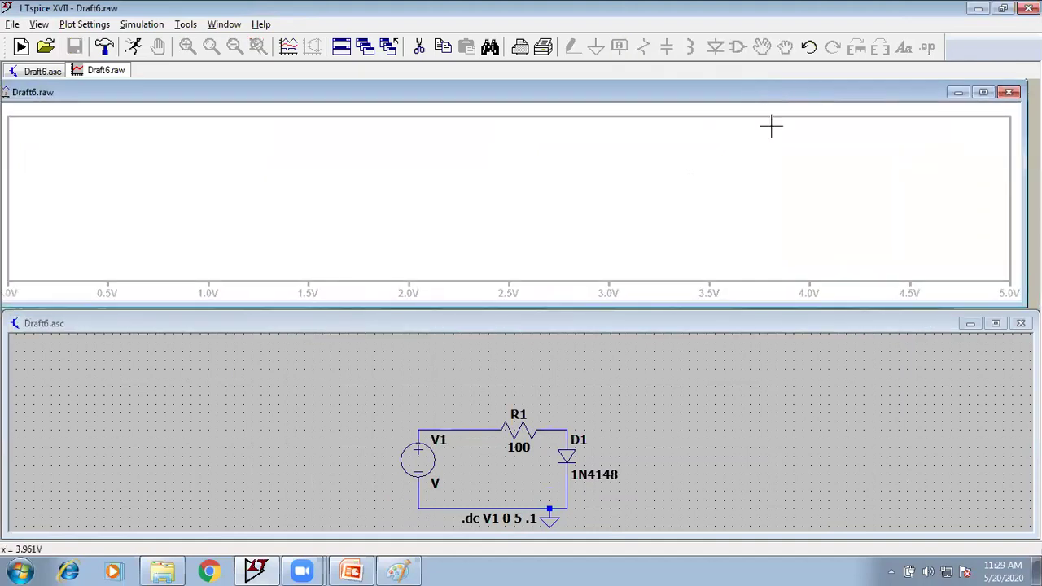
click(647, 326)
drag(5, 312, 593, 77)
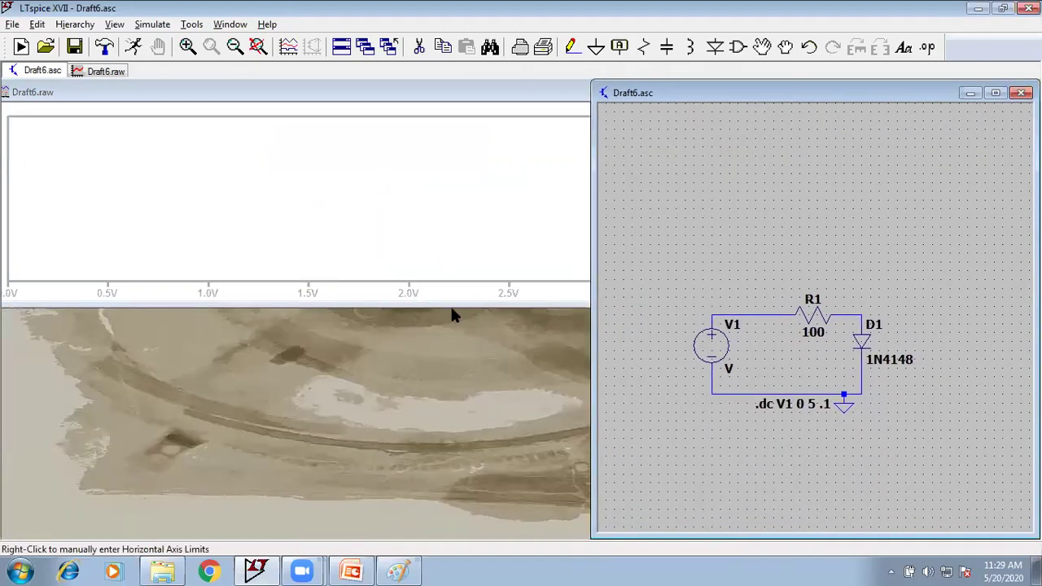
drag(455, 309, 442, 328)
drag(1033, 83, 1034, 140)
click(998, 120)
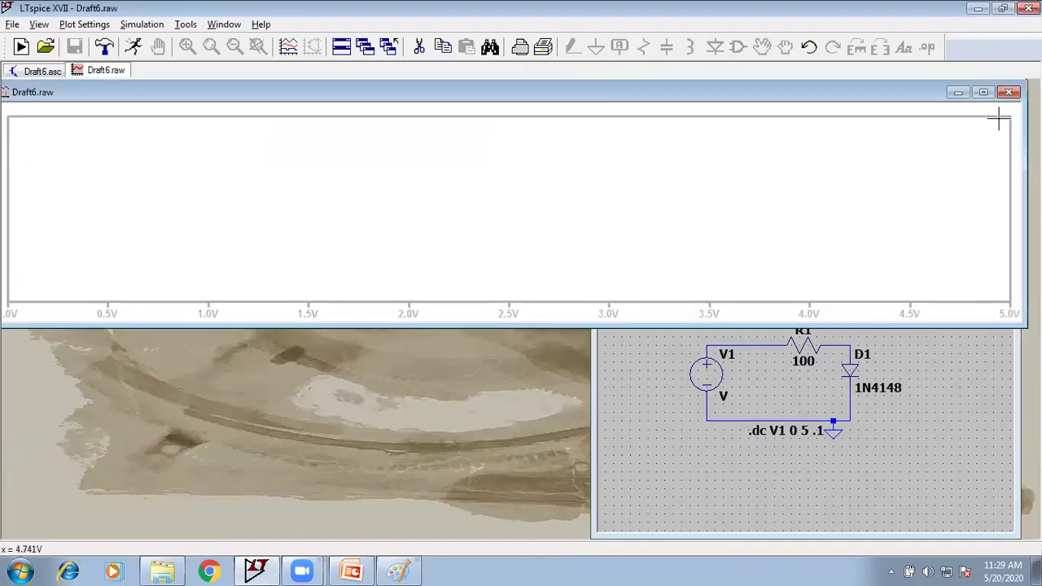
drag(1028, 81, 562, 88)
drag(558, 335, 584, 540)
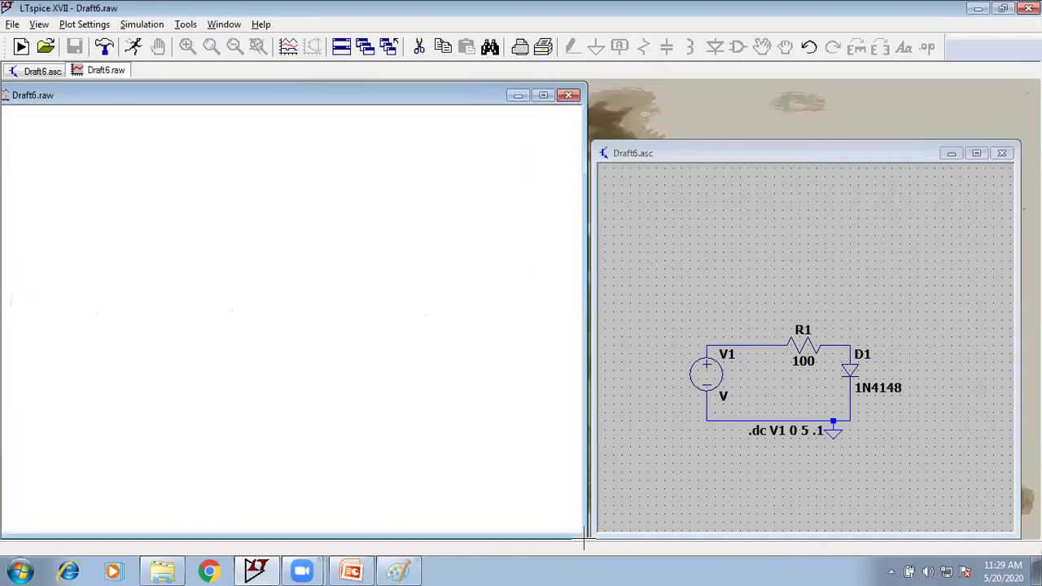
click(640, 152)
drag(592, 141, 578, 80)
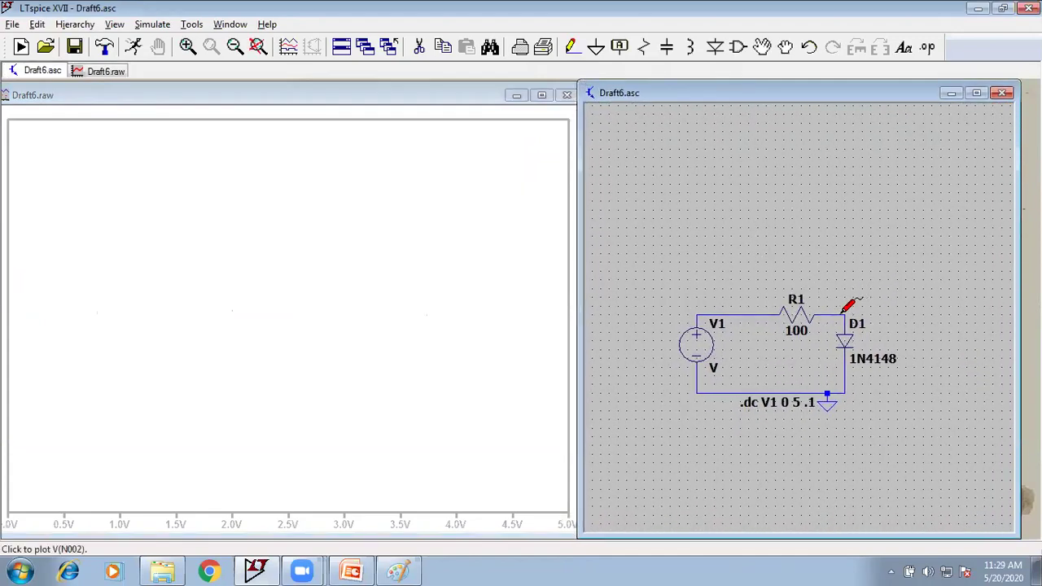
Step: Plot the current through diode D1 from the enlarged schematic
scroll(865, 264, up, 2)
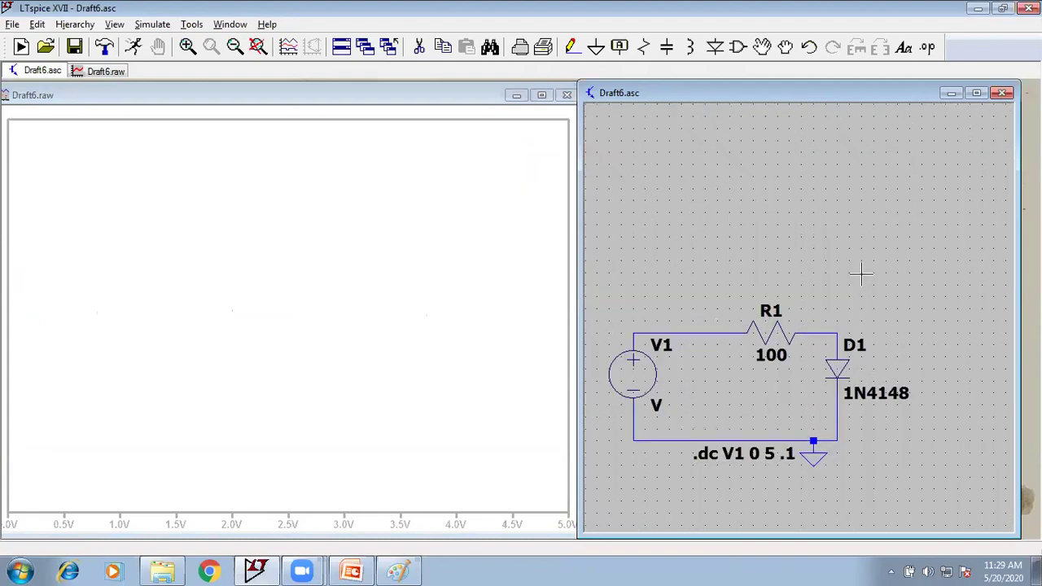
drag(762, 380, 784, 270)
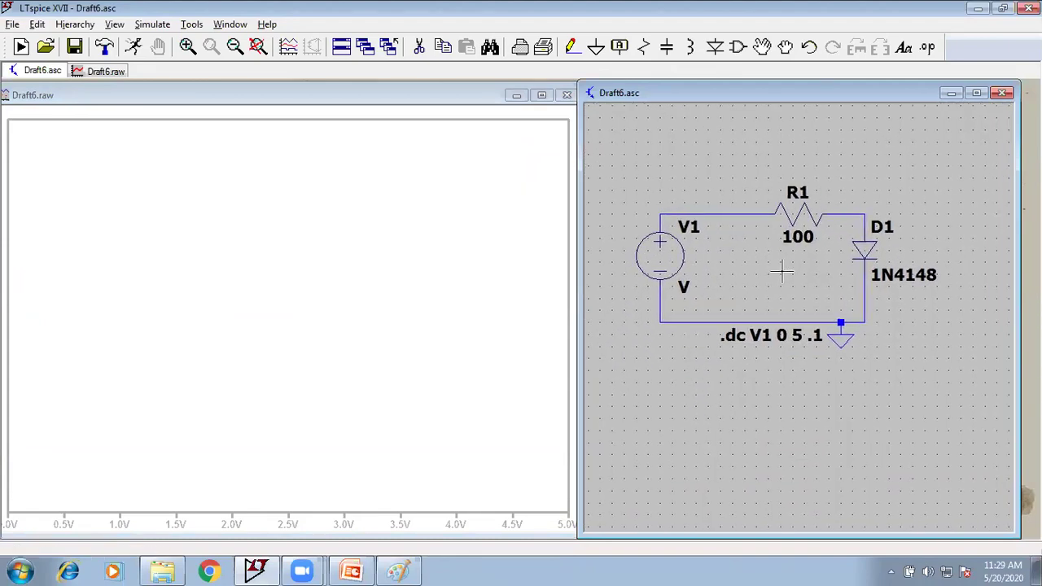
click(869, 251)
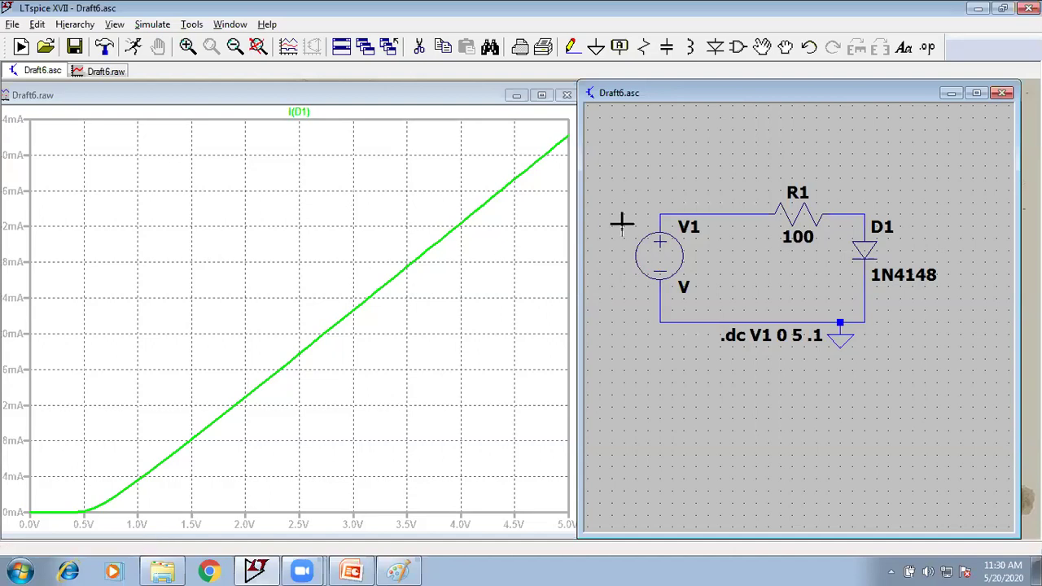
Step: Set the V1 DC sweep's stop value to -5, rerun the simulation and dismiss the error log
right_click(659, 260)
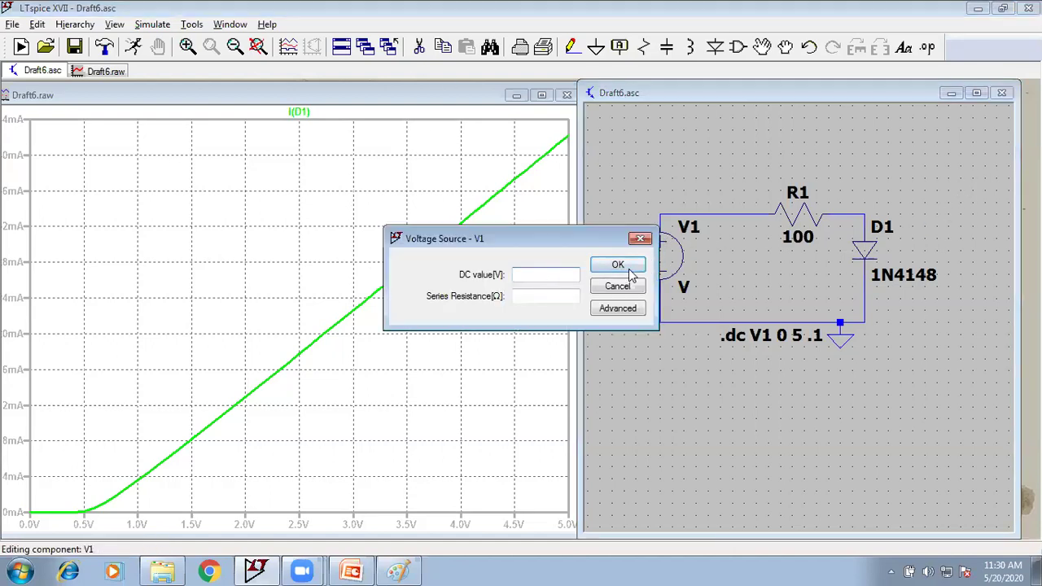
click(640, 239)
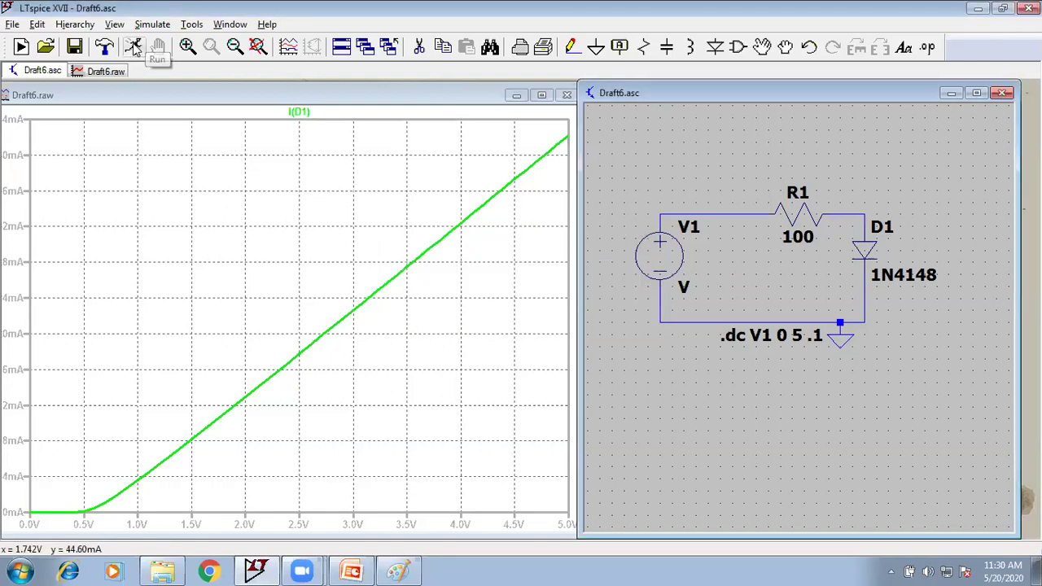
click(152, 24)
click(192, 171)
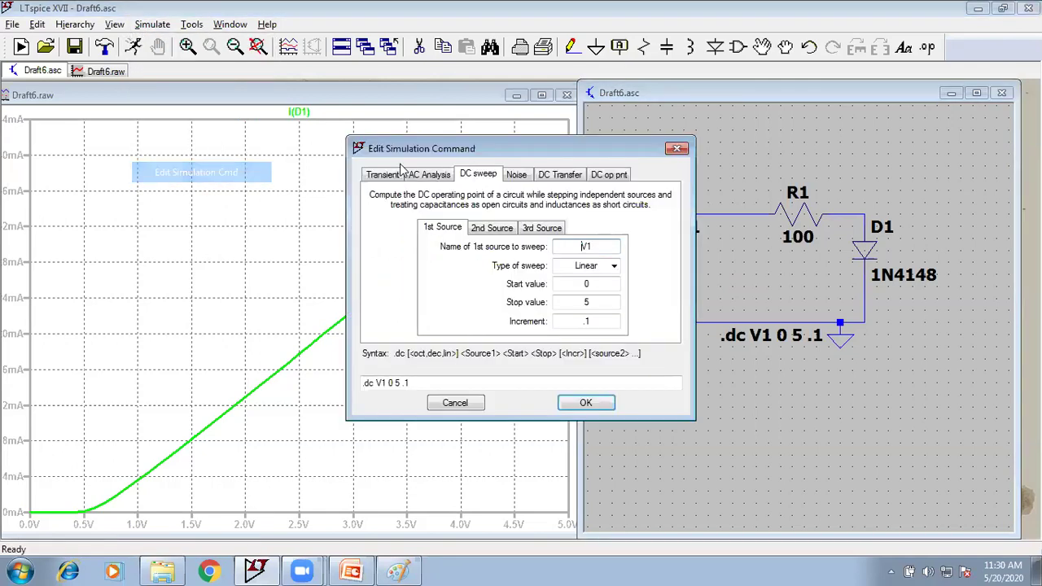
click(596, 303)
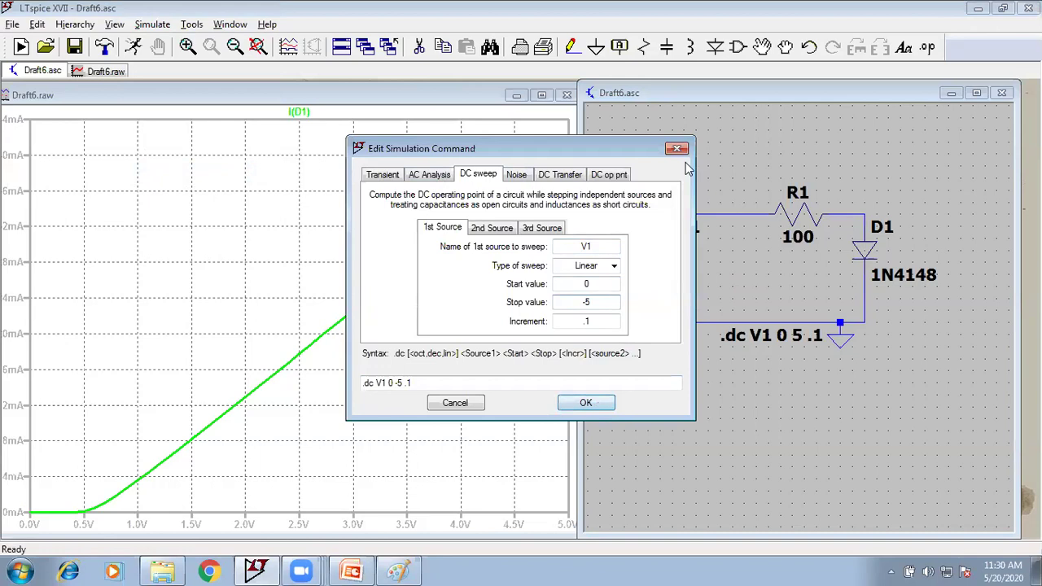
click(586, 402)
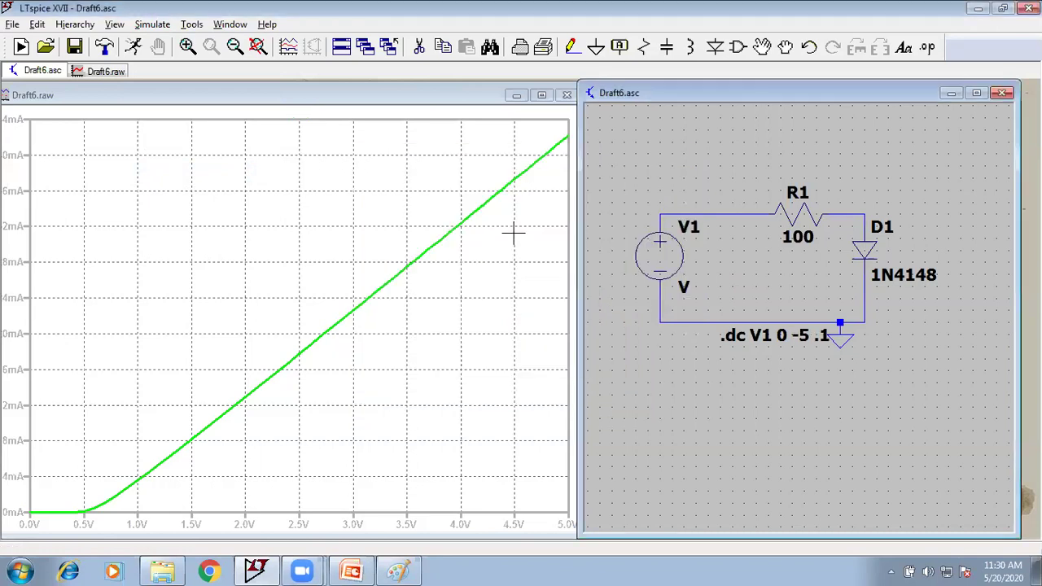
click(134, 46)
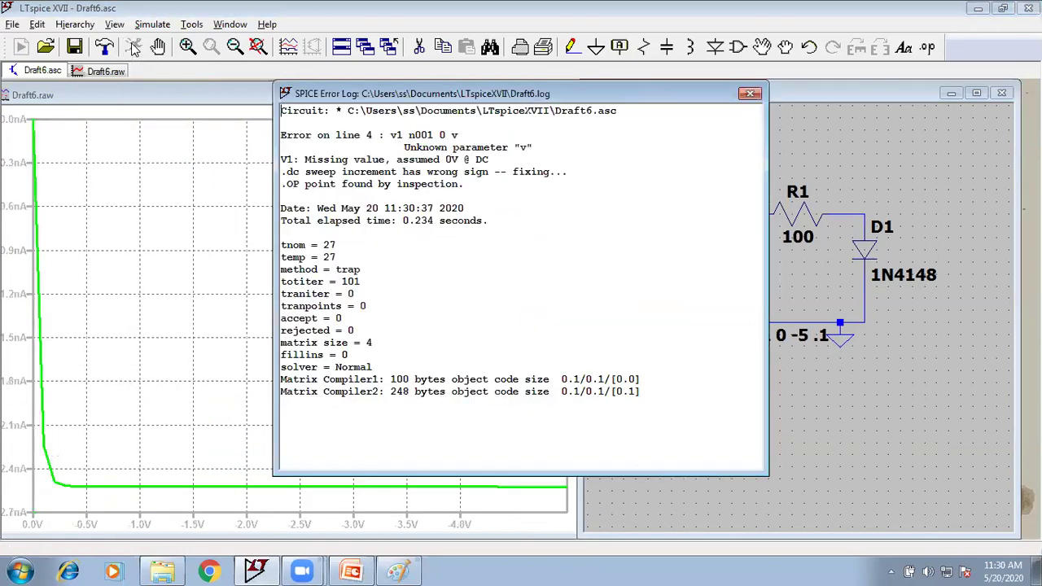
click(751, 95)
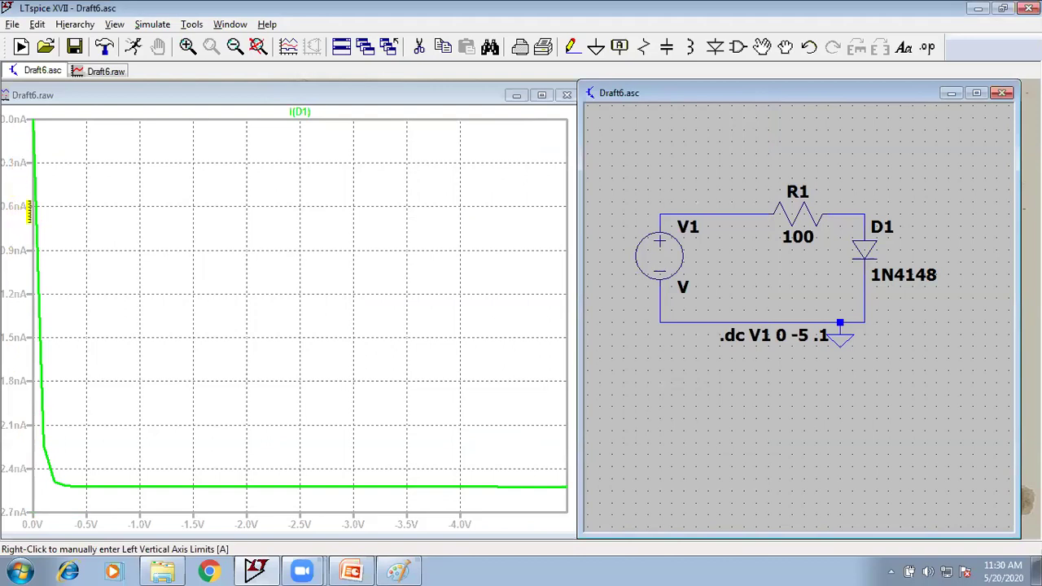
Step: Reposition and resize the waveform window so its vertical axis labels are fully visible beside the schematic
click(340, 93)
drag(340, 94, 347, 94)
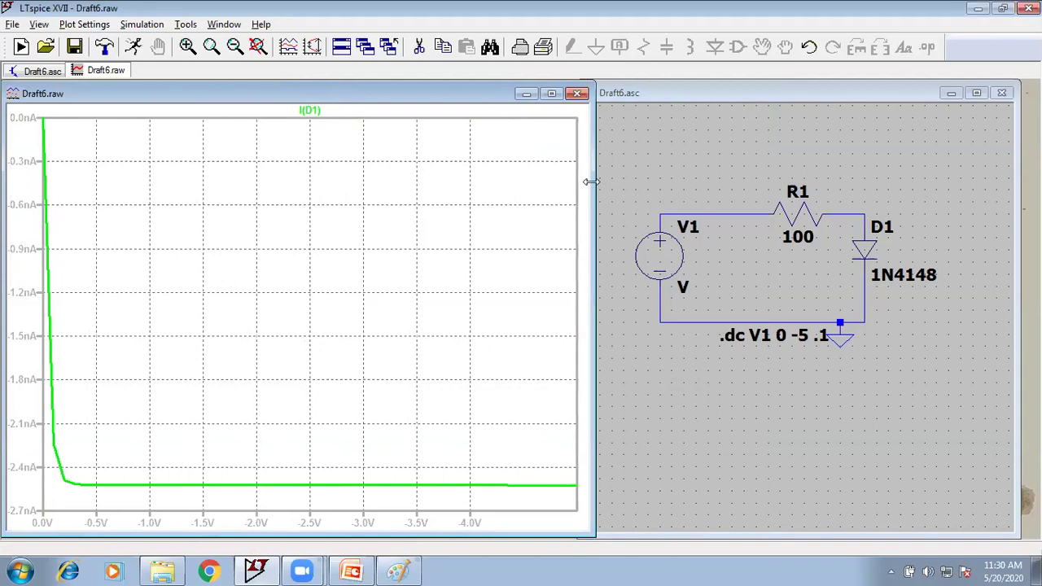
drag(590, 182, 573, 181)
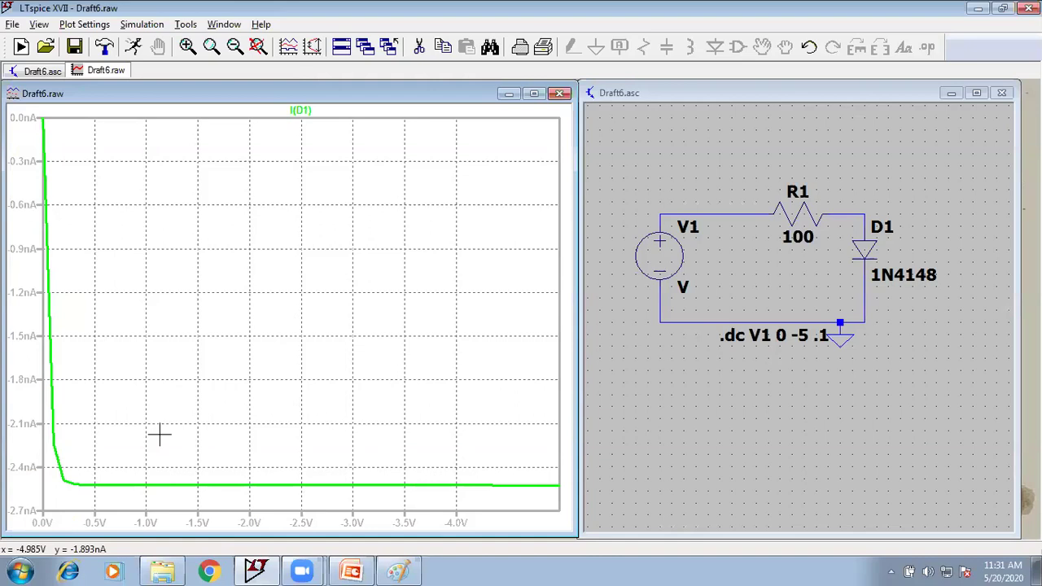
right_click(661, 254)
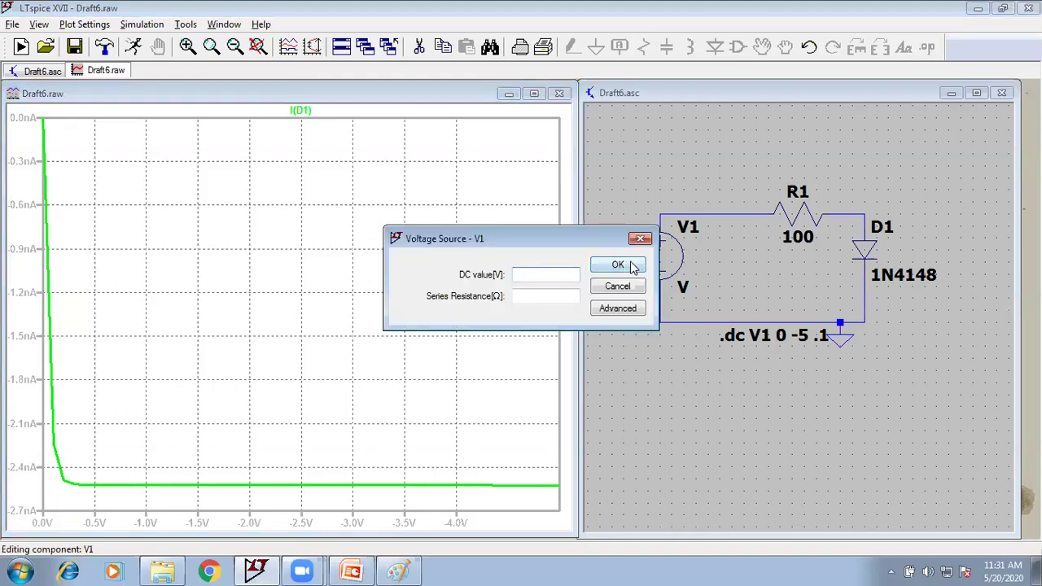
click(640, 239)
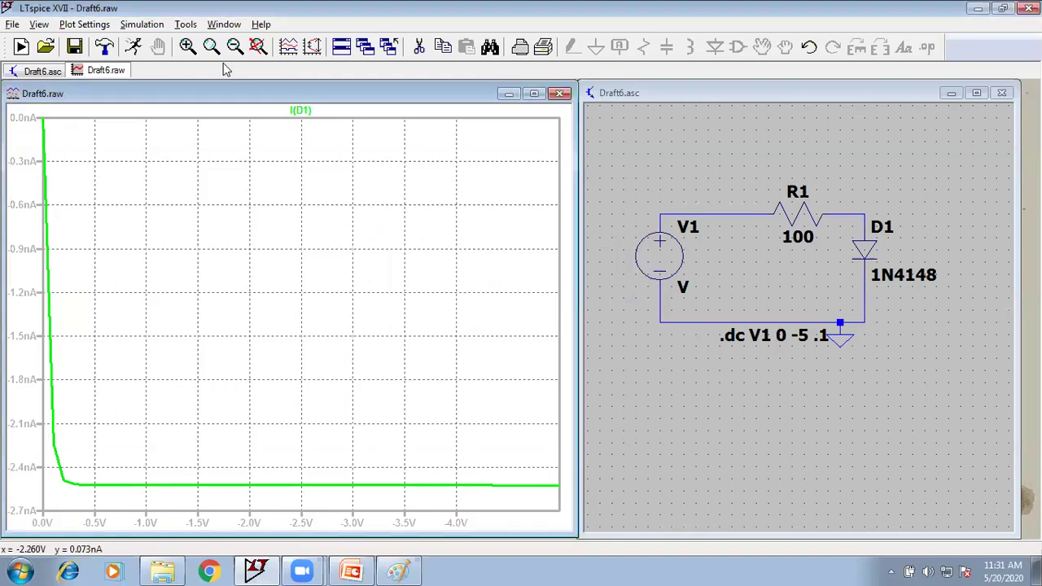
click(144, 25)
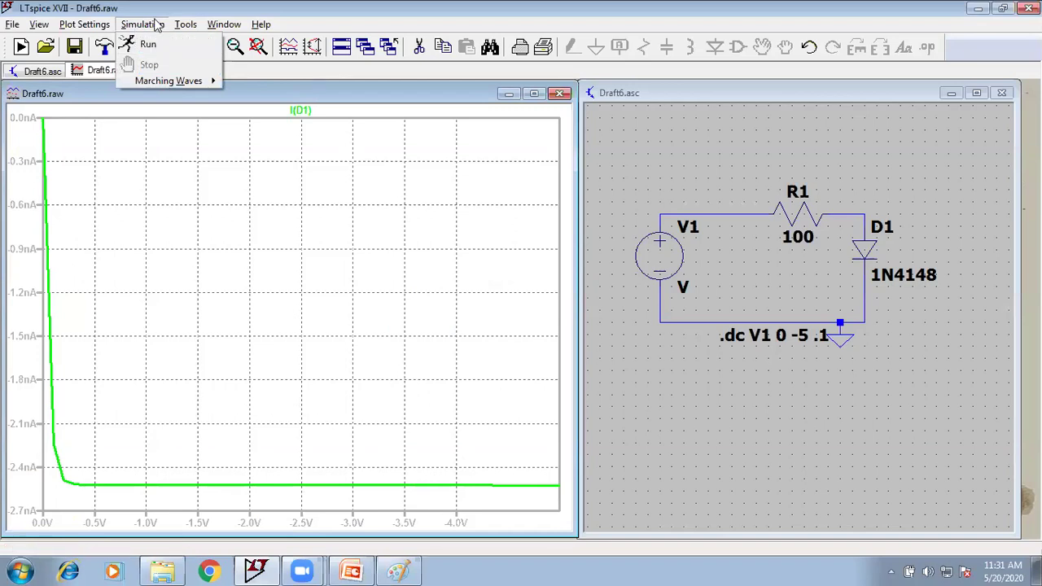
click(169, 6)
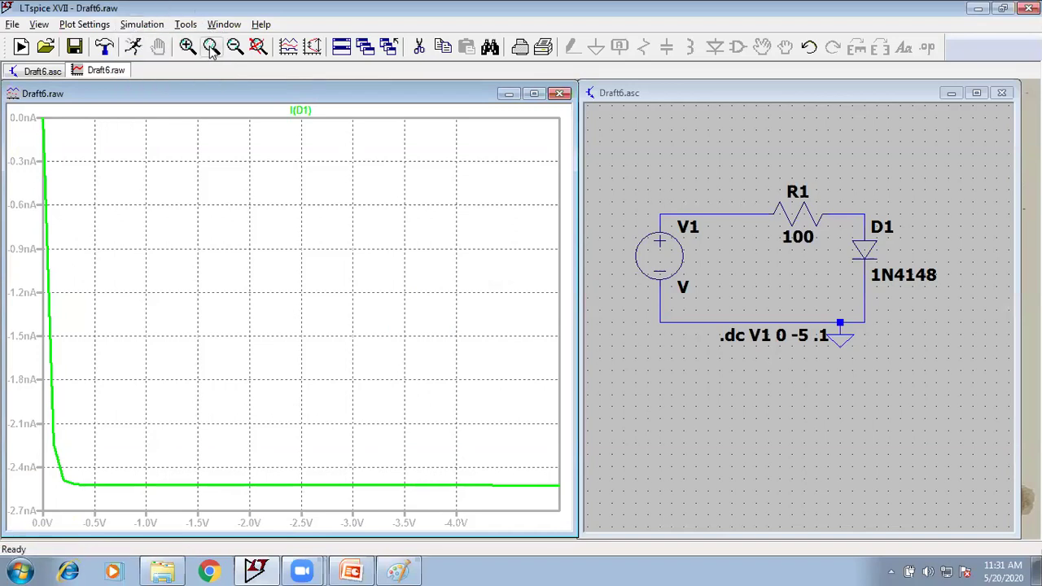
click(144, 25)
Step: Set the V1 DC sweep to start at -5 and stop at 5, rerun the simulation and dismiss the error log
click(572, 285)
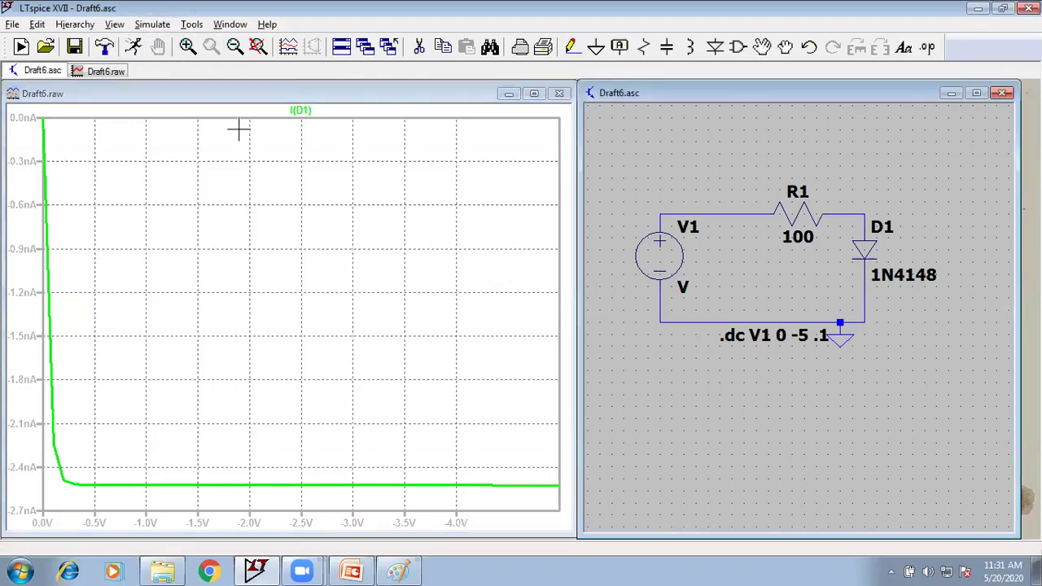
click(150, 25)
click(163, 169)
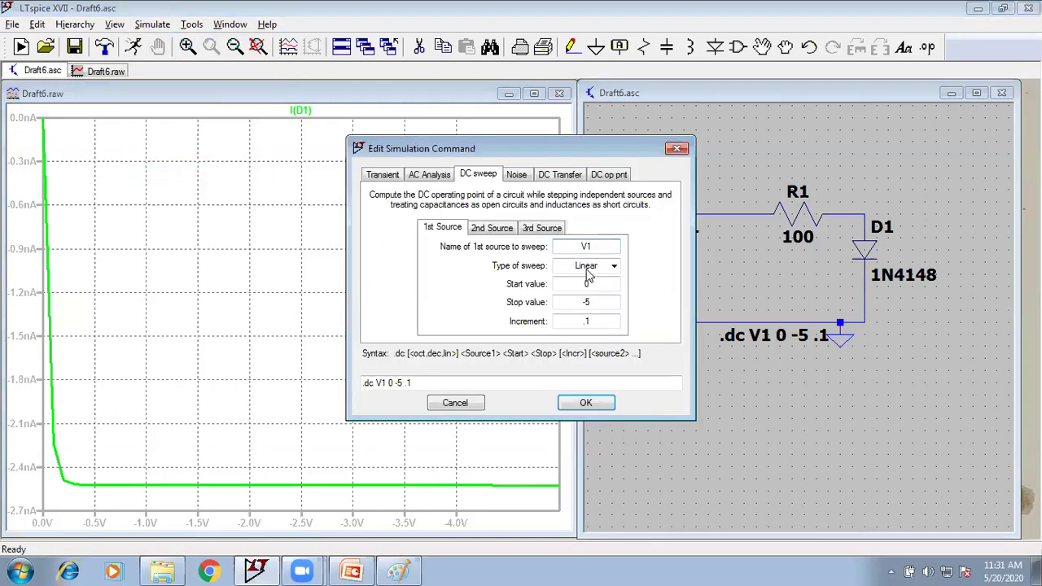
click(583, 285)
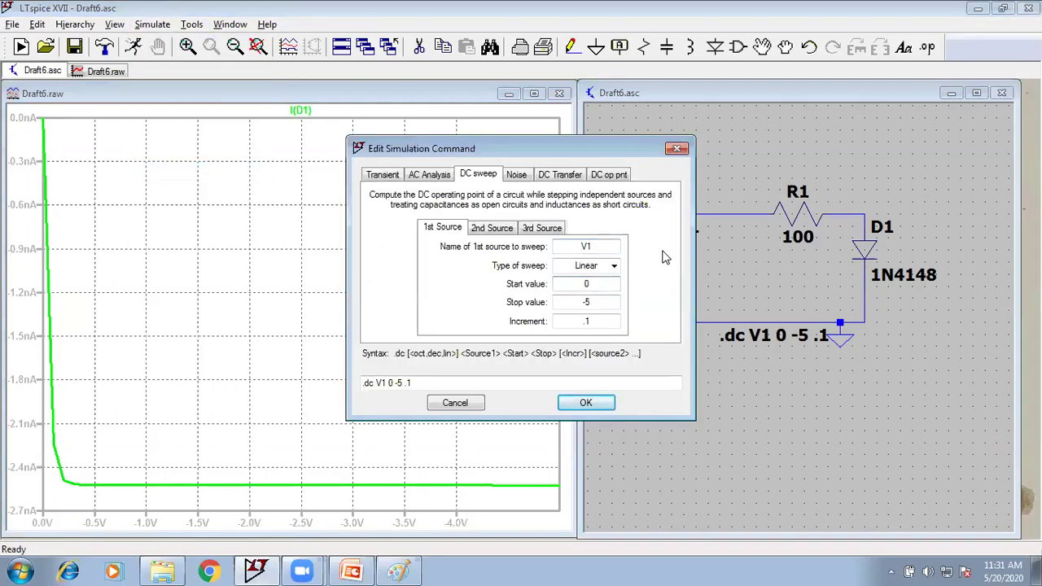
text(-5)
click(593, 303)
click(586, 402)
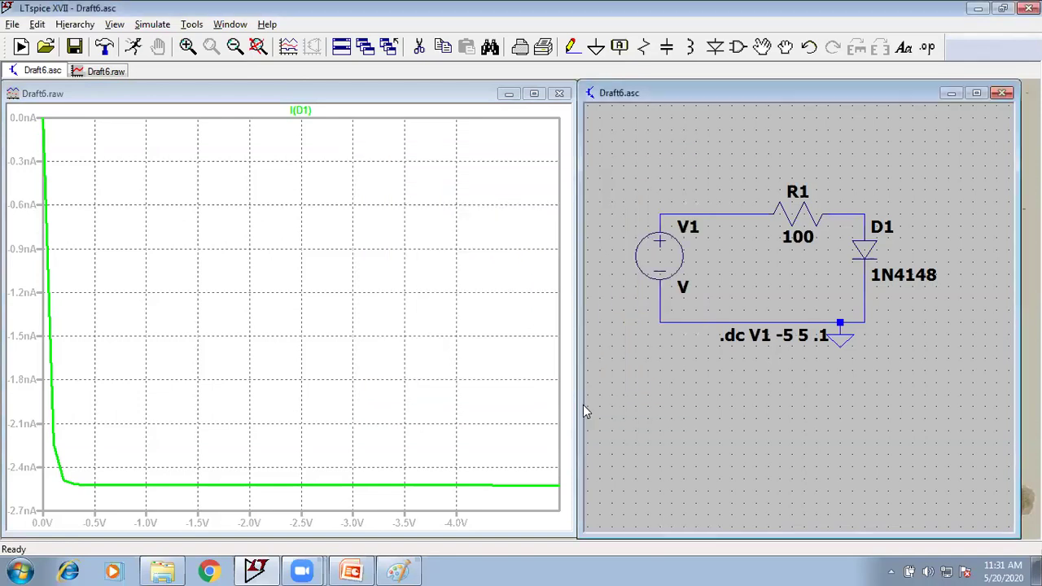
click(135, 50)
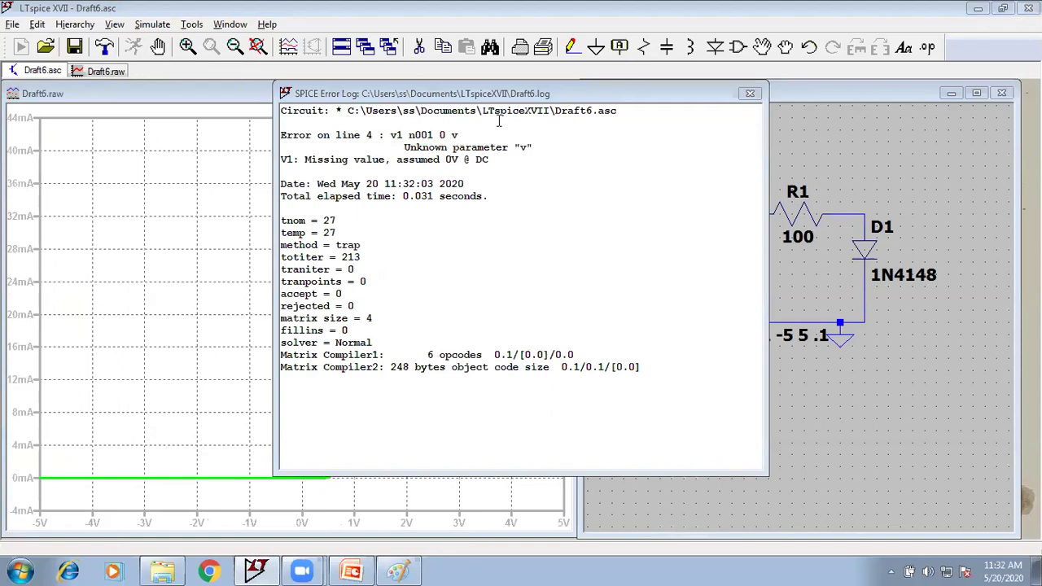
click(750, 94)
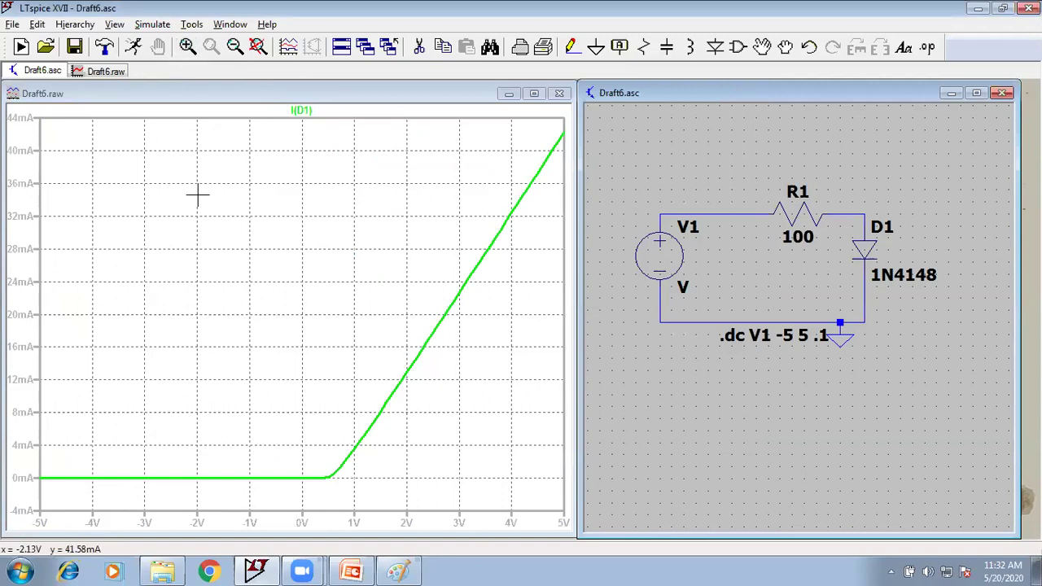
Step: Examine the D1 current curve in close-up around 0 V, below the diode's turn-on bend
drag(333, 491, 27, 447)
drag(494, 391, 203, 333)
drag(529, 380, 284, 282)
drag(488, 394, 255, 212)
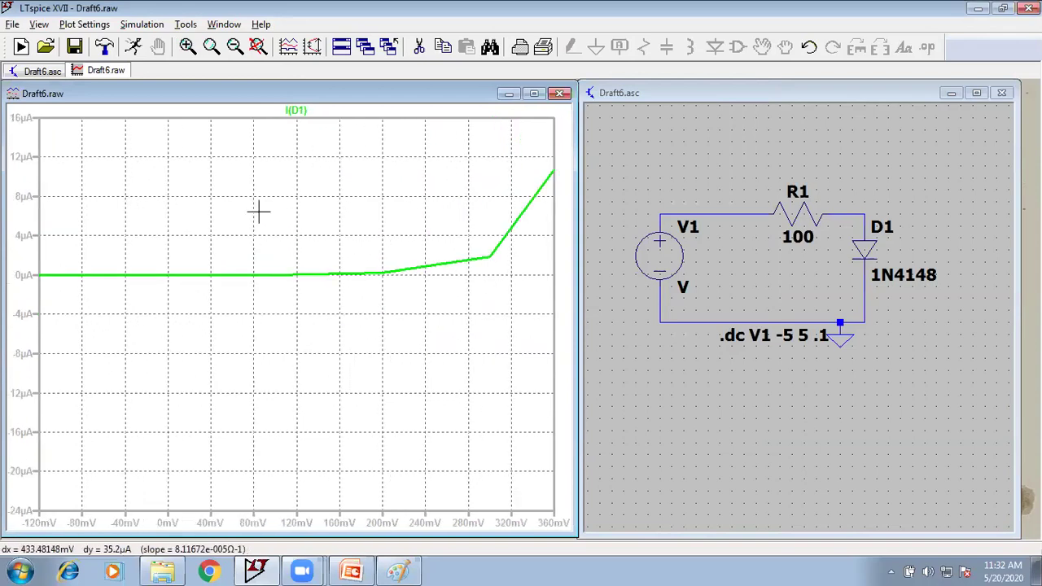
drag(411, 346, 209, 246)
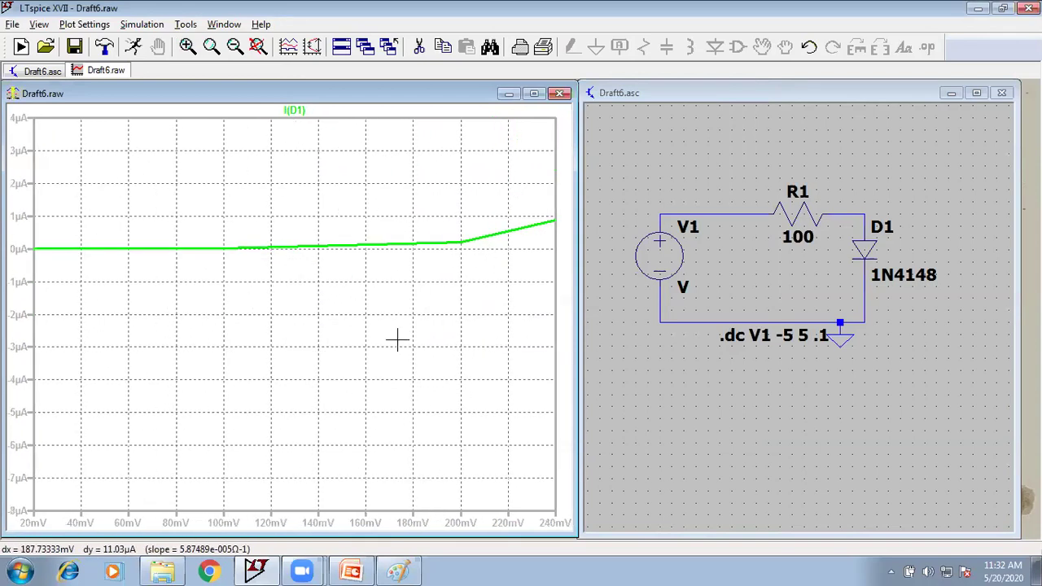
drag(443, 287, 270, 333)
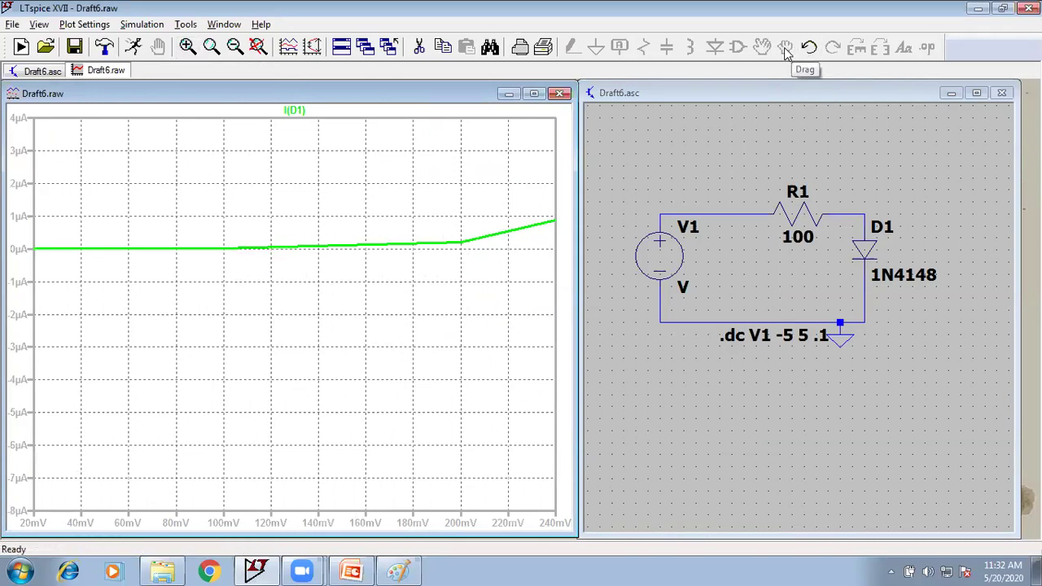
Step: Examine the small reverse-bias current of D1 at slightly negative voltages and return to the full sweep plot
click(235, 47)
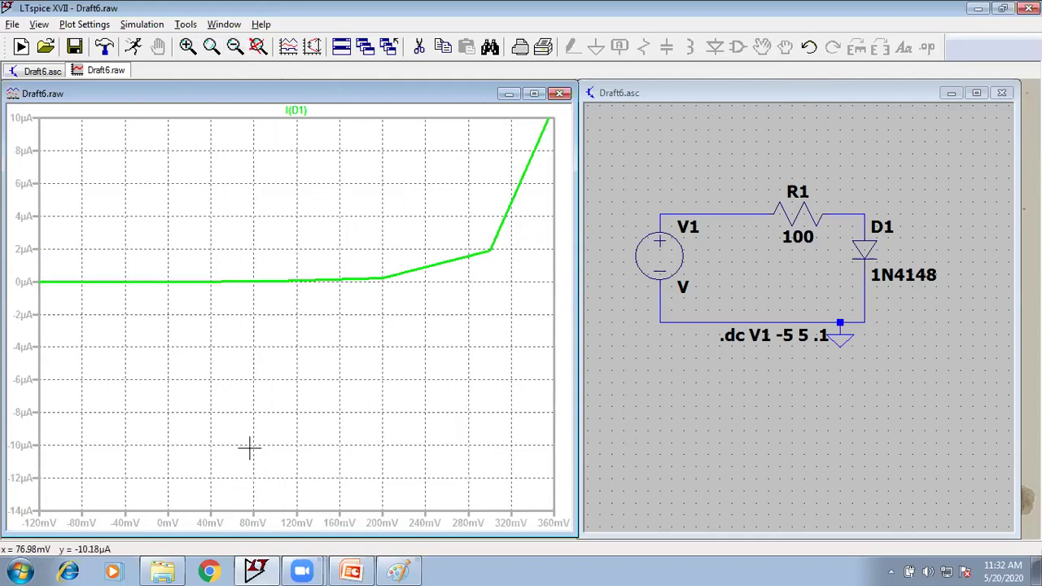
drag(49, 265, 179, 299)
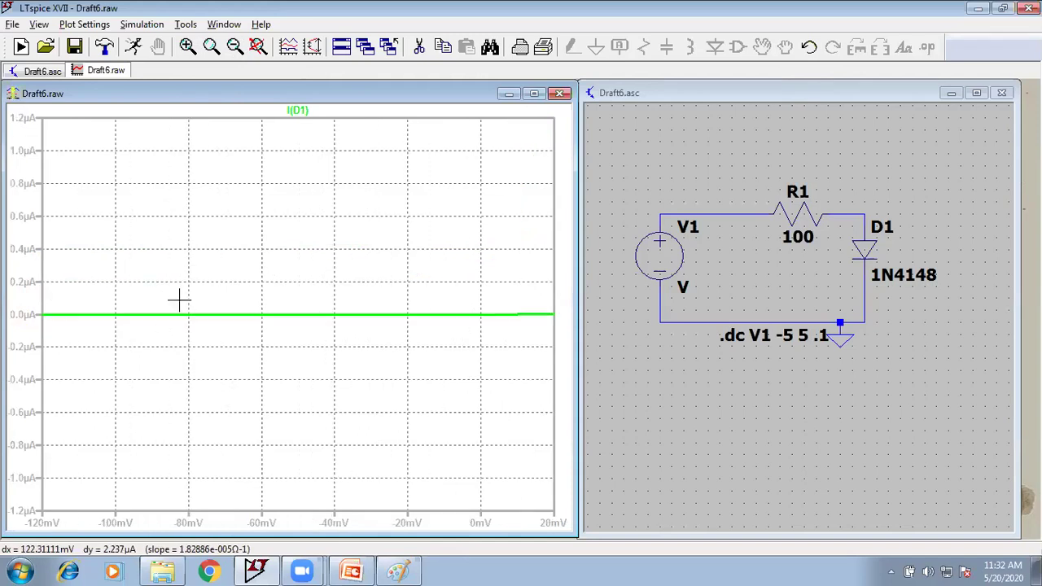
drag(74, 295, 477, 347)
drag(203, 231, 477, 319)
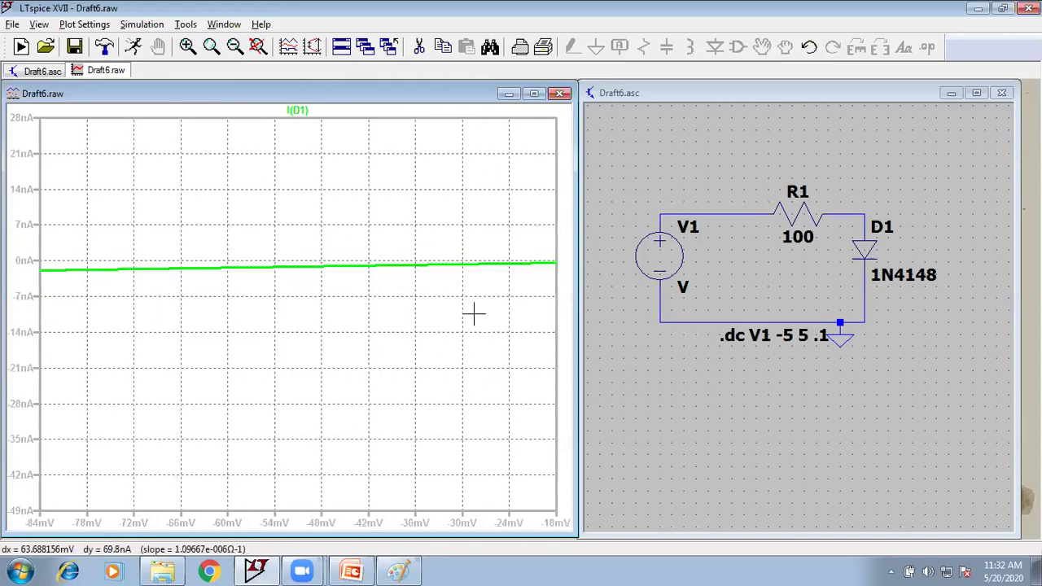
drag(244, 227, 453, 311)
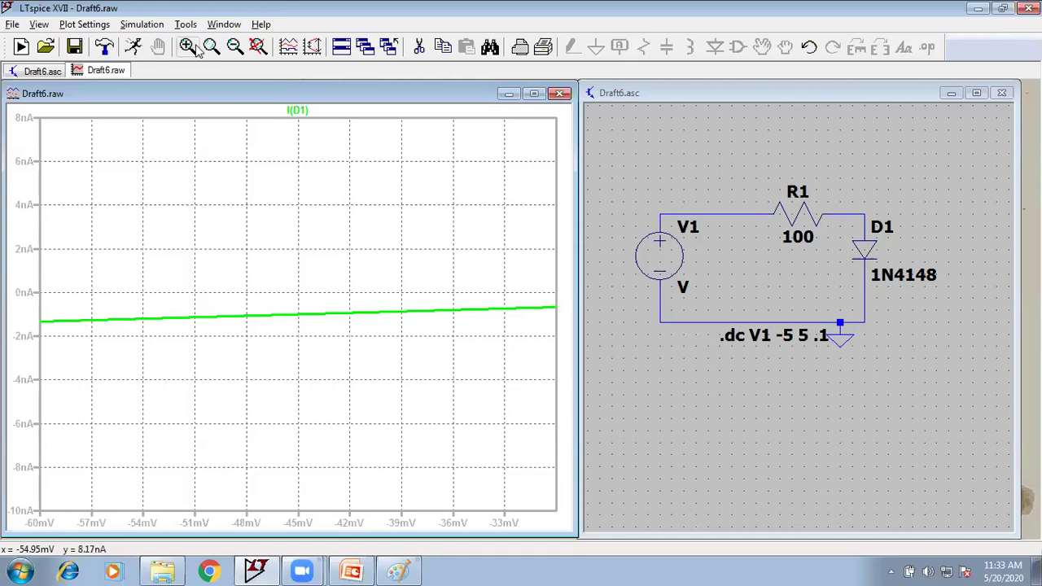
click(258, 47)
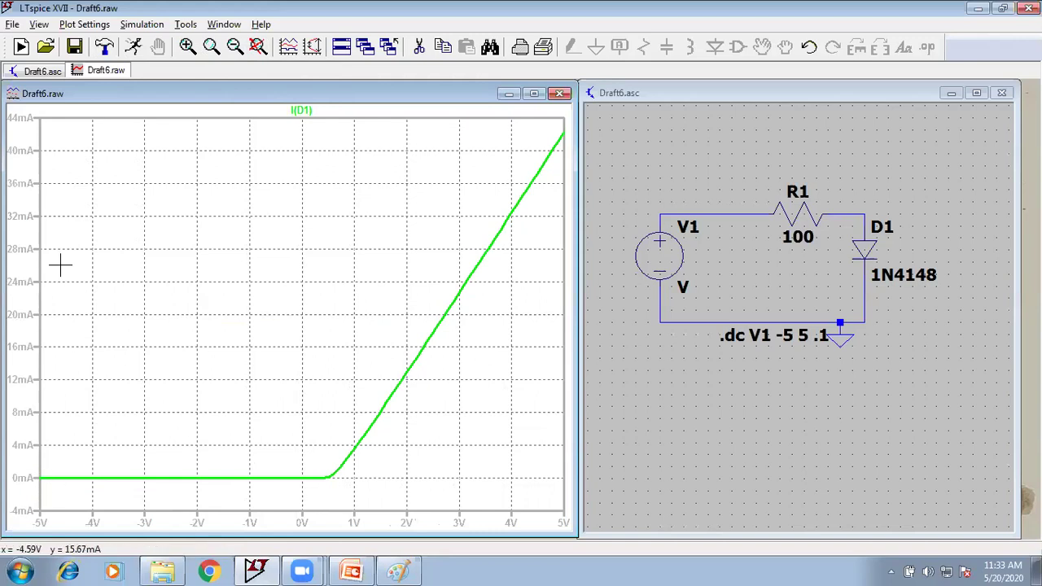
Step: Examine the reverse current of D1 in close-up near -5 V and return to the full sweep plot
click(187, 47)
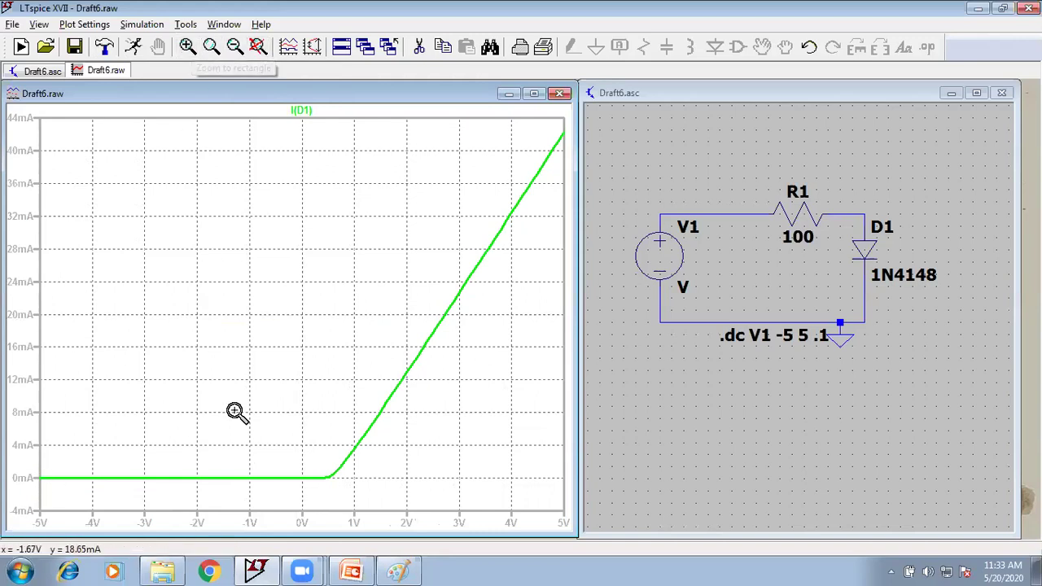
drag(40, 476, 72, 487)
drag(52, 227, 99, 250)
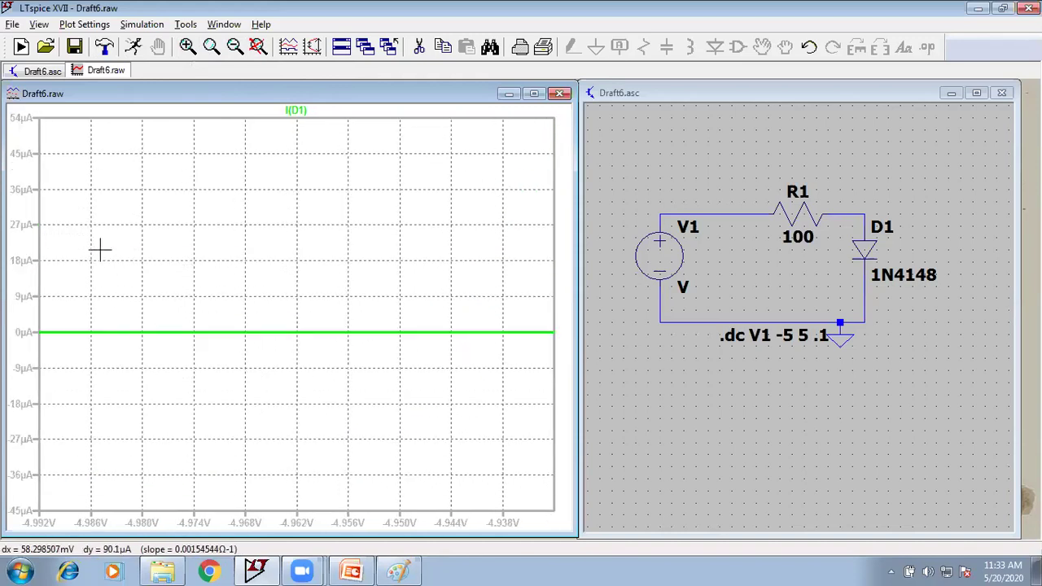
drag(43, 308, 107, 353)
drag(57, 256, 109, 281)
drag(68, 249, 139, 322)
drag(59, 269, 118, 346)
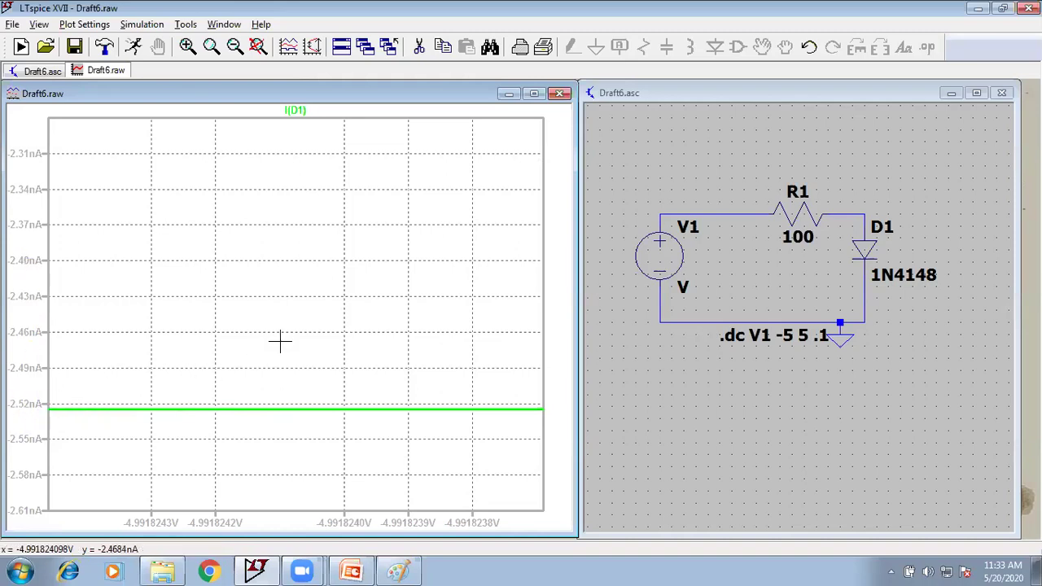
scroll(279, 340, up, 3)
click(258, 47)
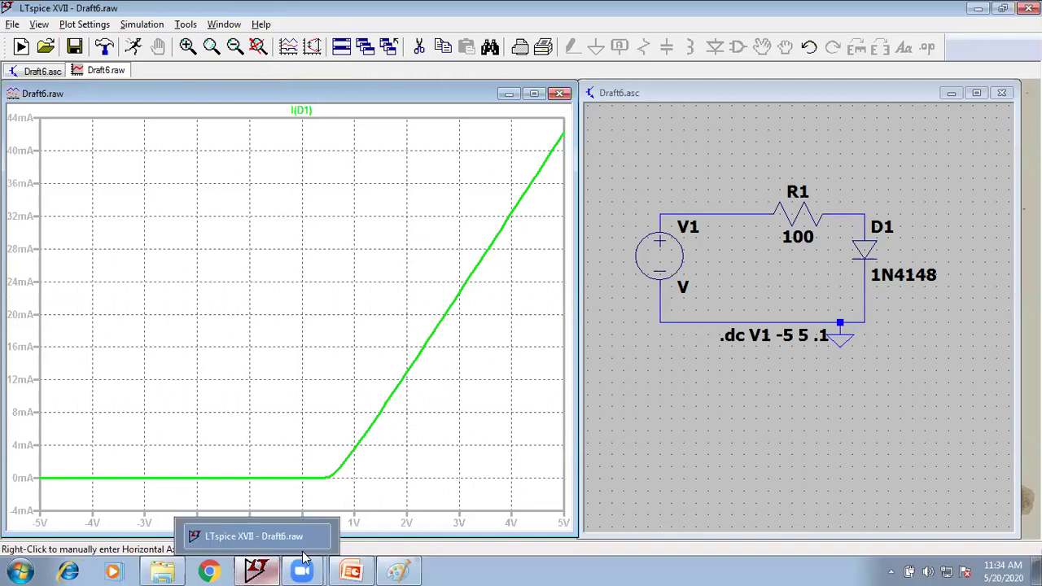
mouse_move(308, 568)
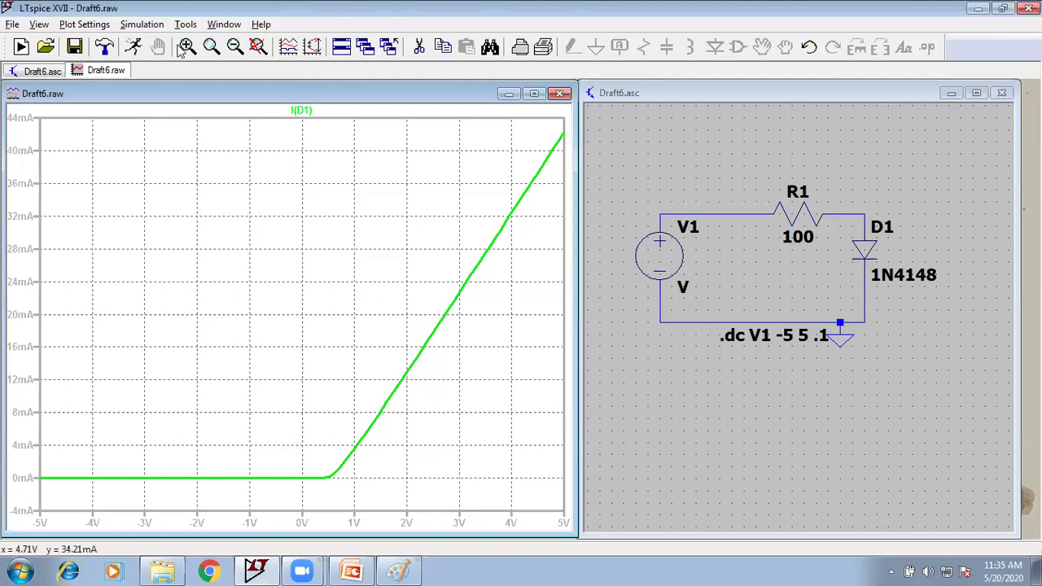
Step: Review the V1 DC sweep settings in the schematic's simulation command and close them without changes
click(148, 25)
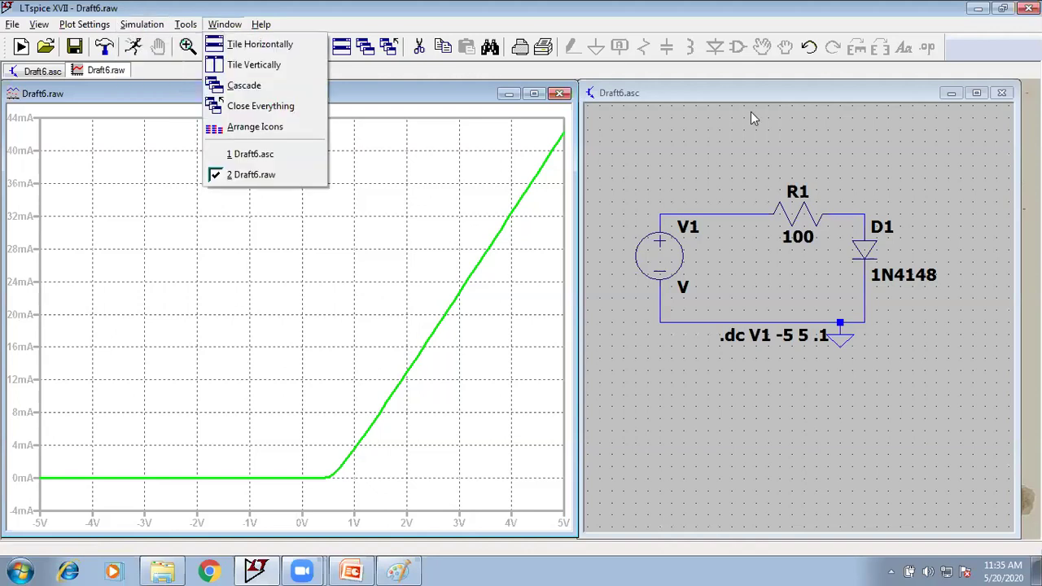
click(751, 111)
click(147, 24)
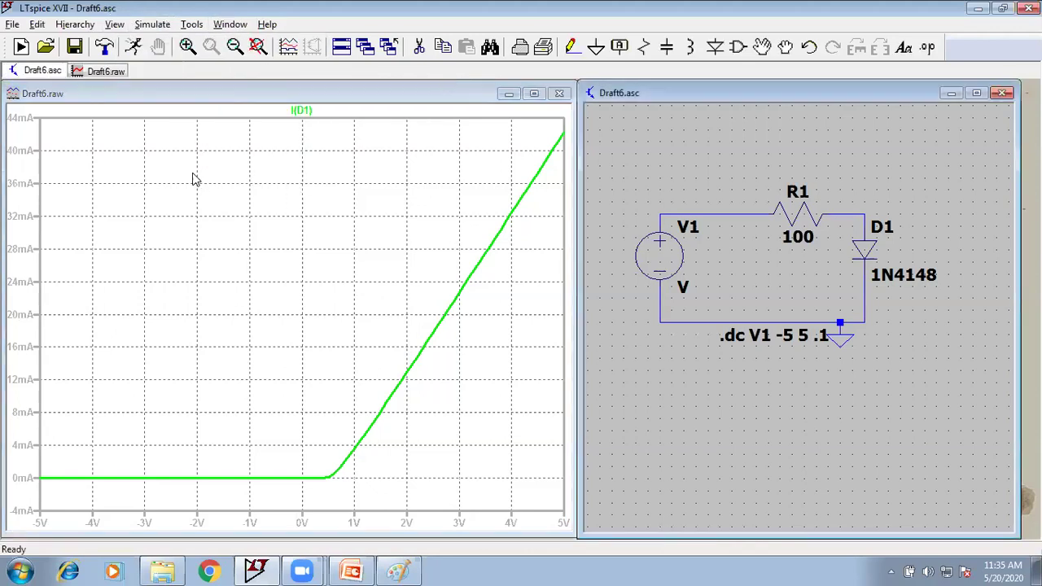
key(Return)
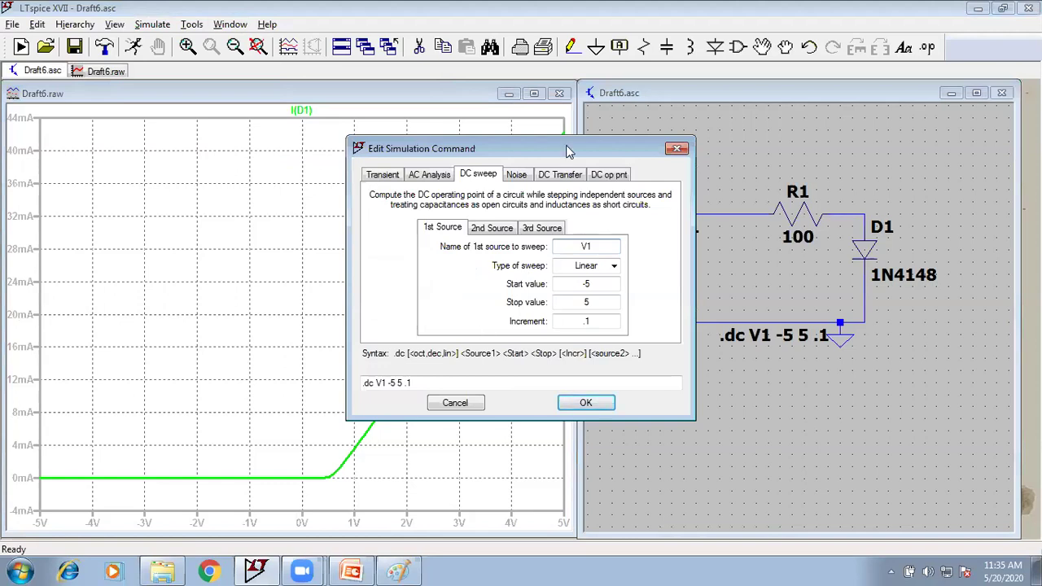
drag(505, 148, 355, 109)
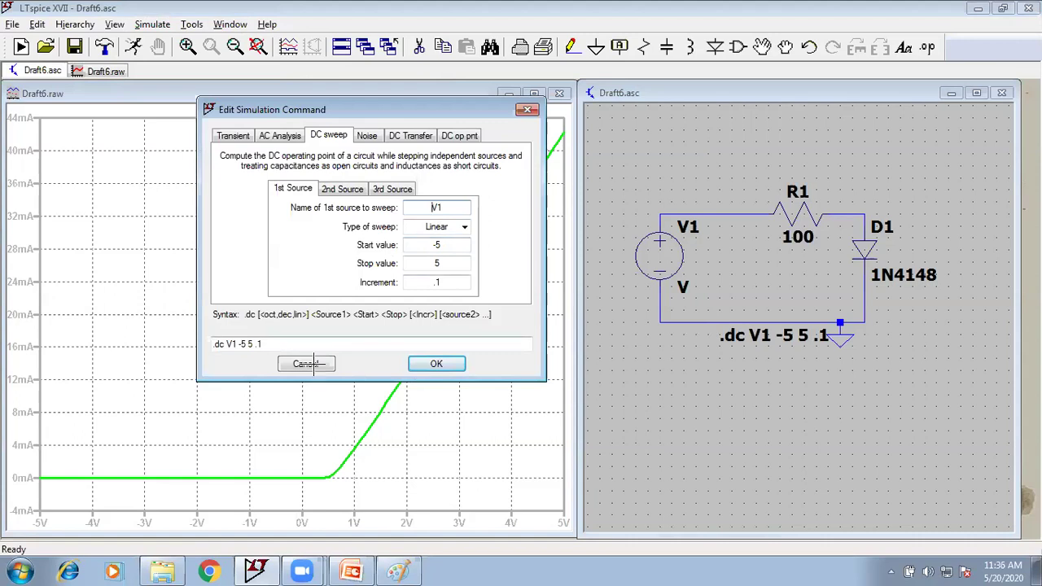
key(Escape)
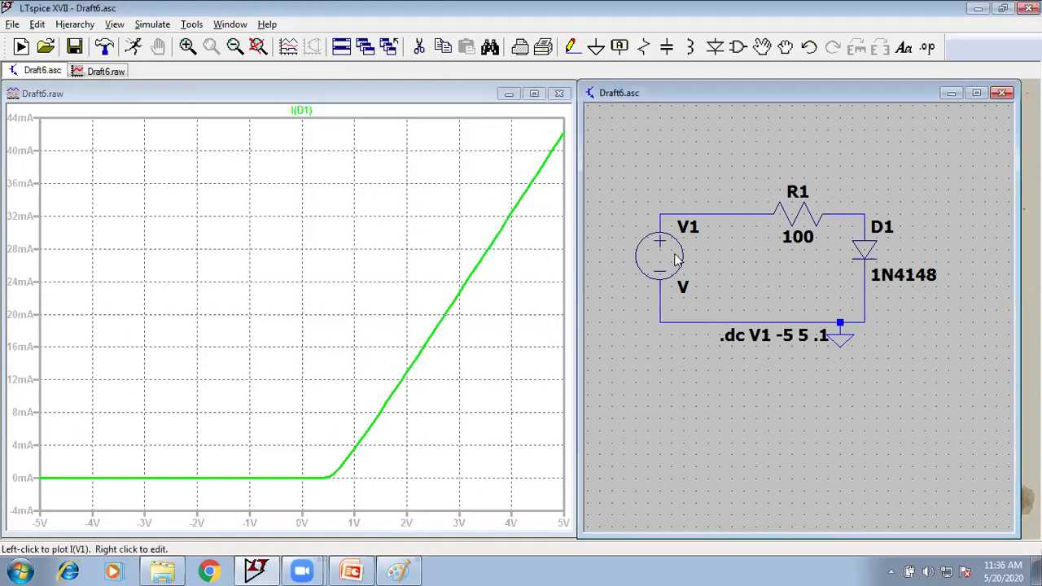
Step: Place a battery symbol beside voltage source V1 in the schematic
right_click(656, 246)
click(651, 238)
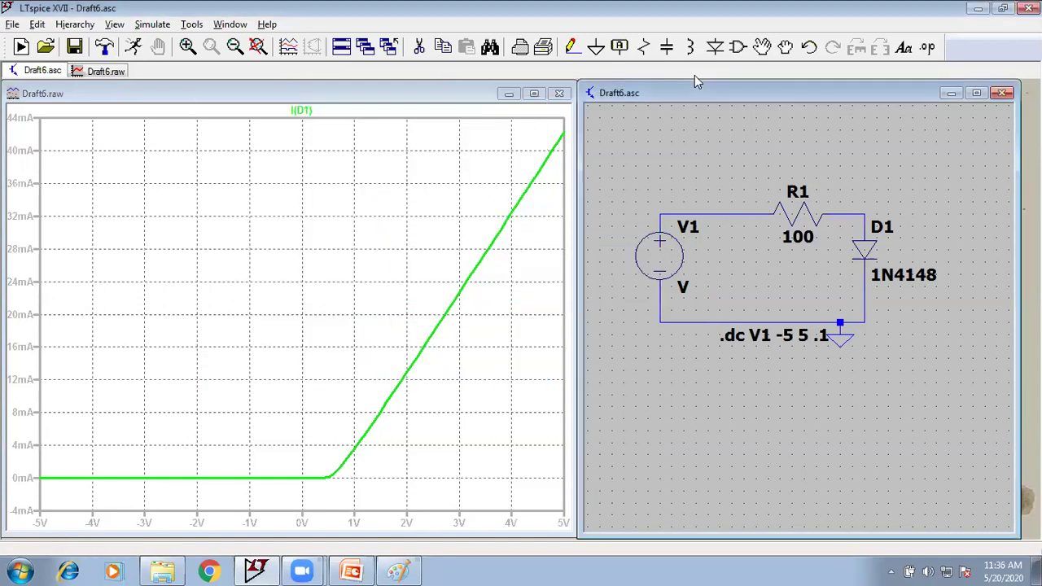
click(737, 49)
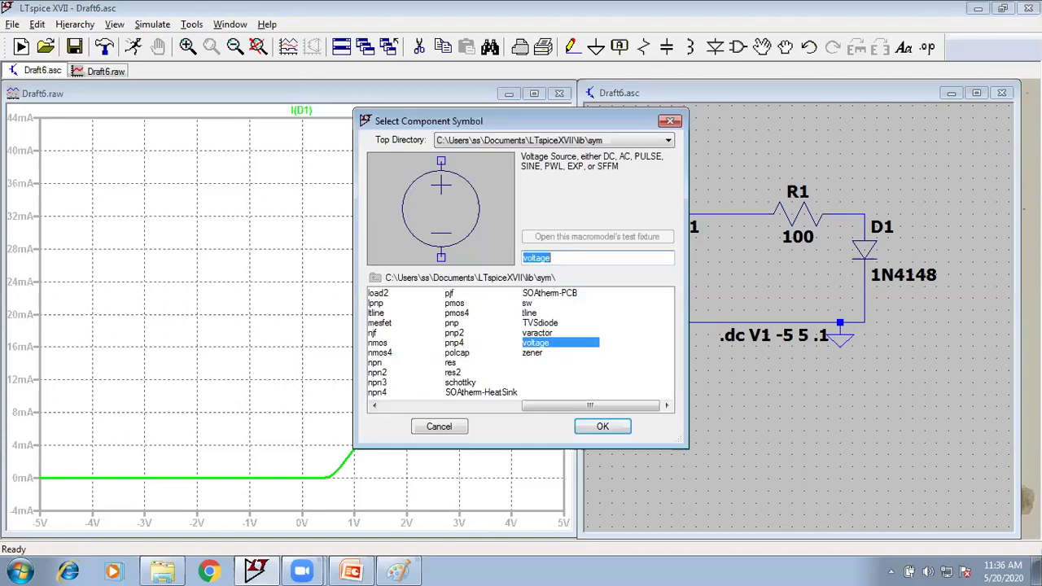
text(ba)
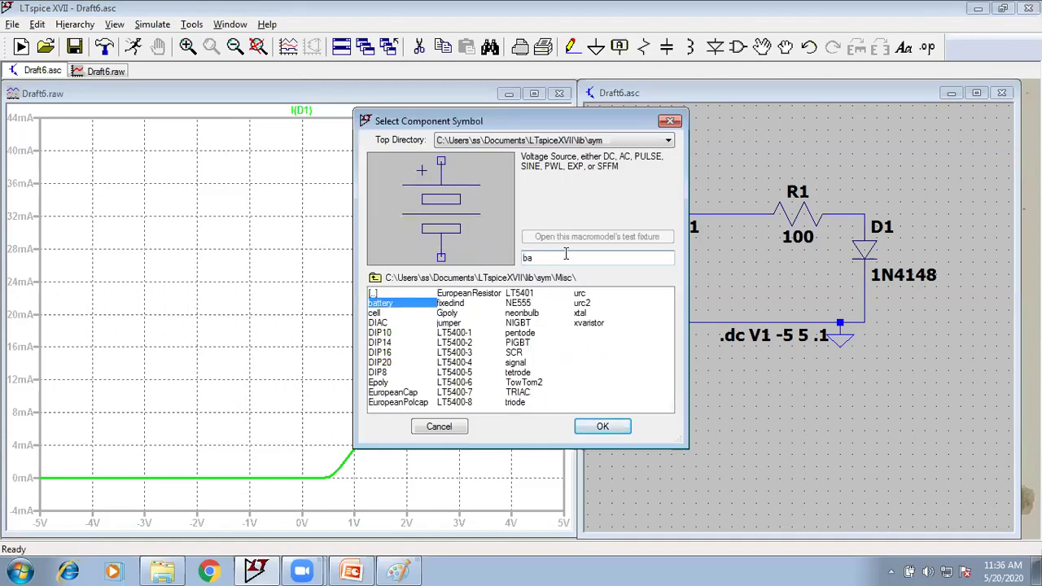
click(396, 304)
click(603, 427)
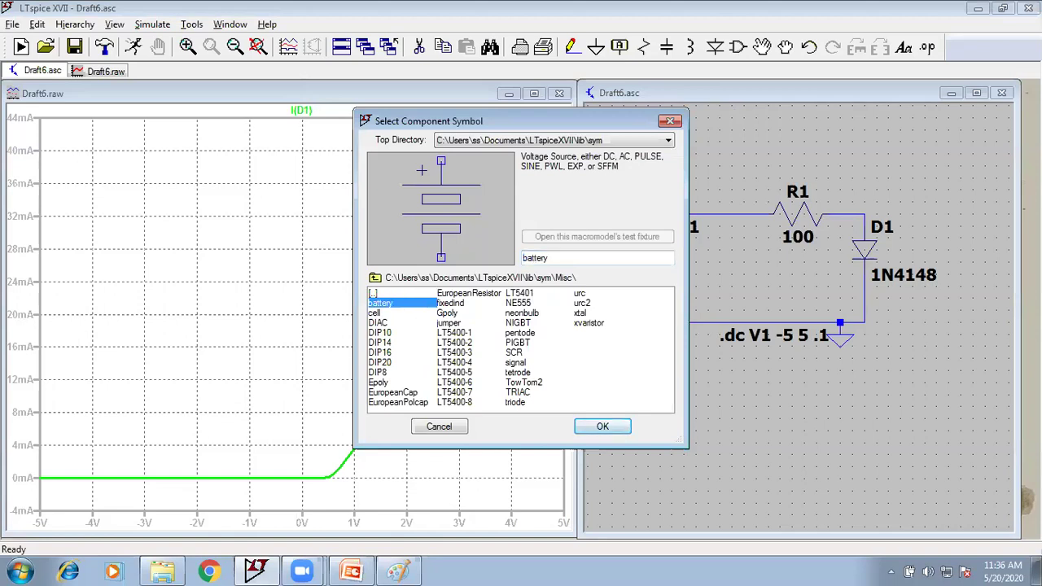
click(697, 303)
key(F9)
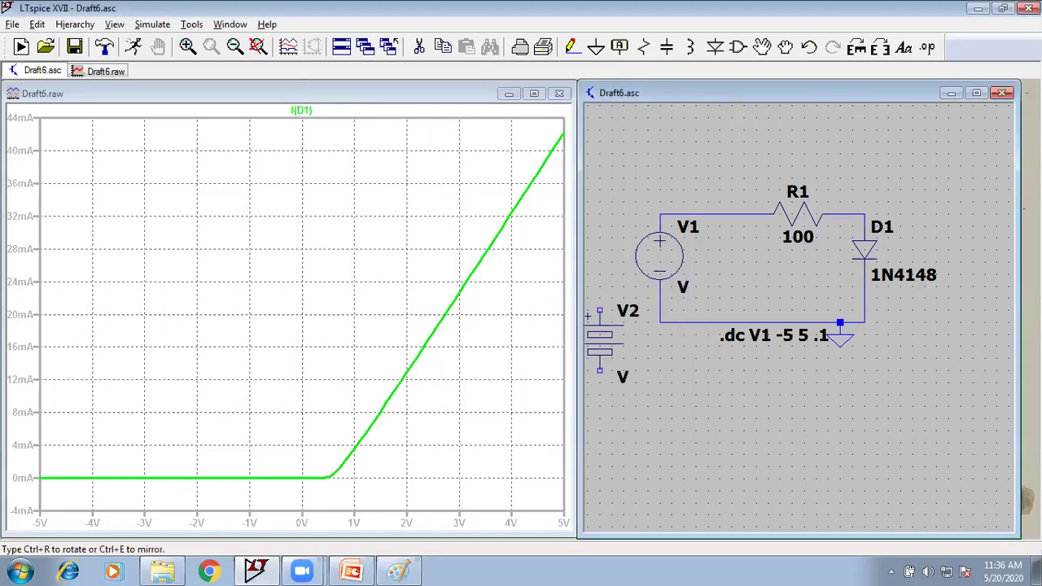
click(625, 263)
key(Escape)
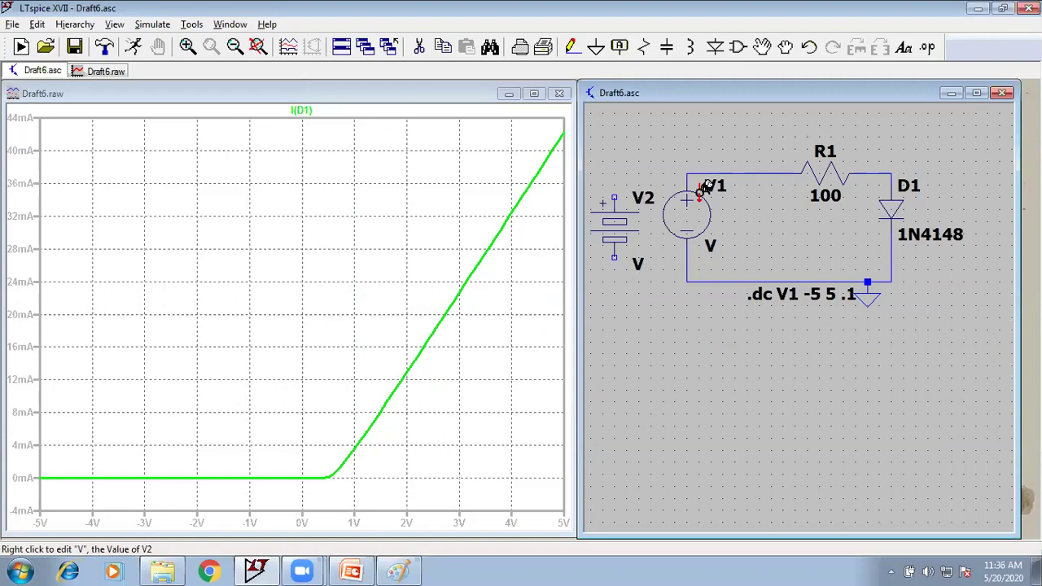
Step: View the basic and advanced settings of voltage source V1 and close them without changes
right_click(689, 212)
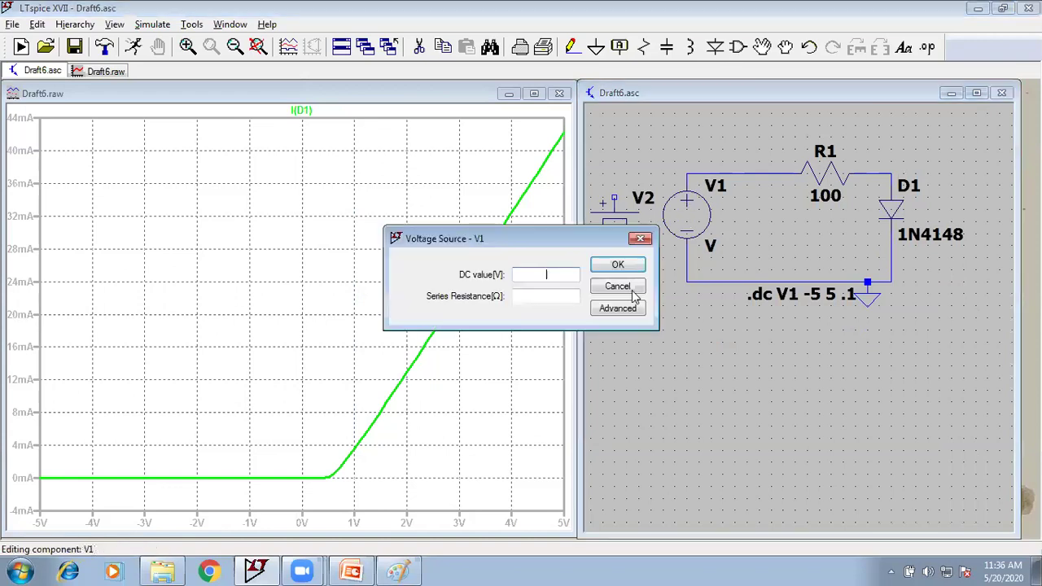
click(621, 309)
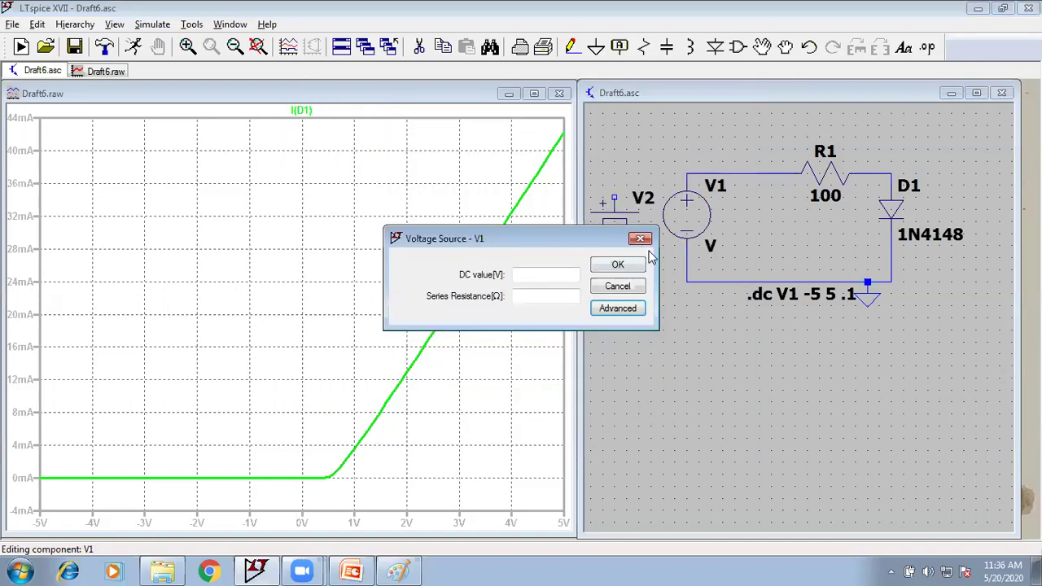
click(643, 238)
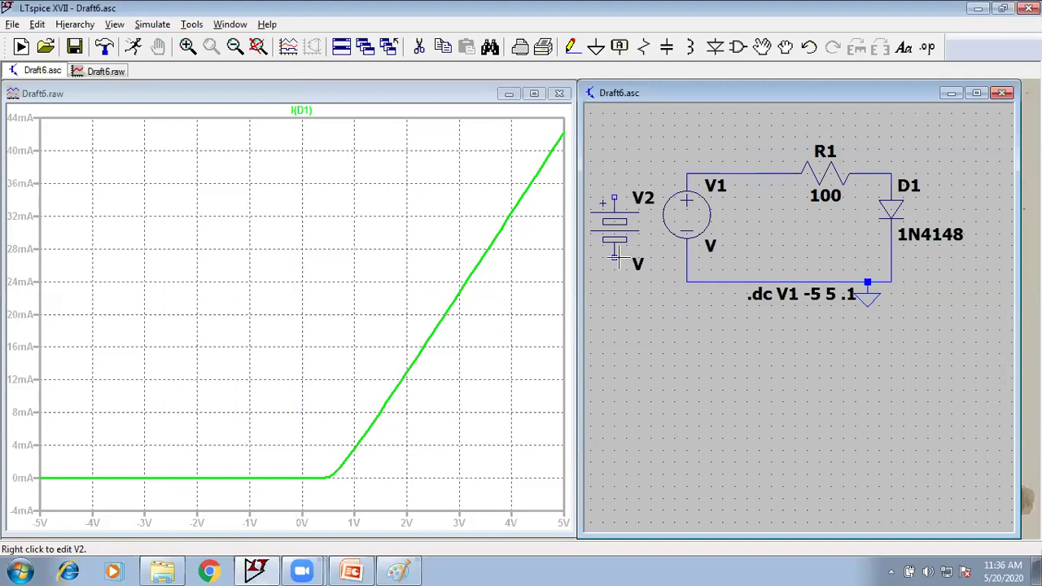
drag(617, 259, 636, 297)
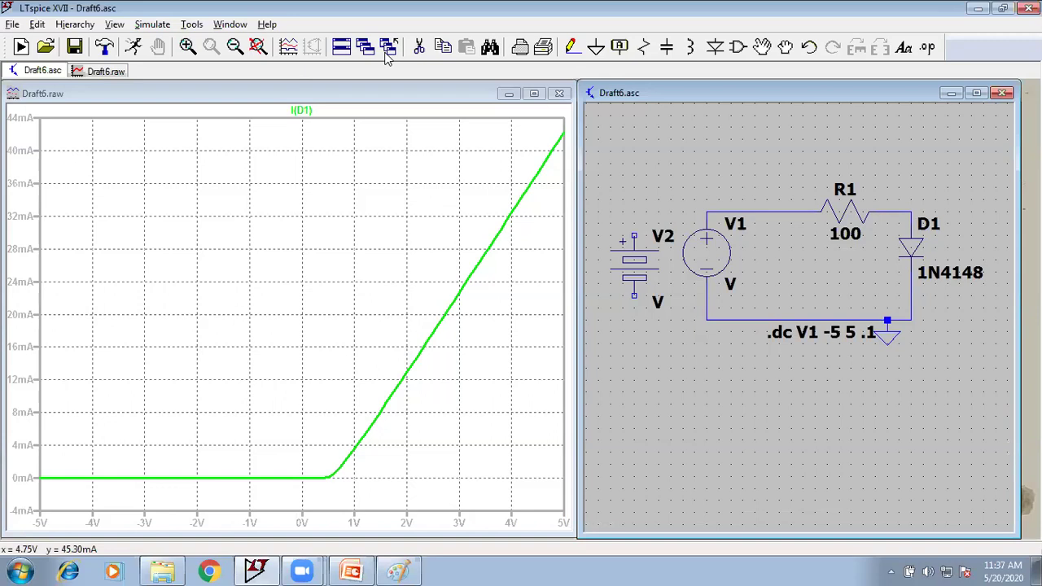
Step: Delete the .dc V1 -5 5 .1 directive from the schematic
click(420, 46)
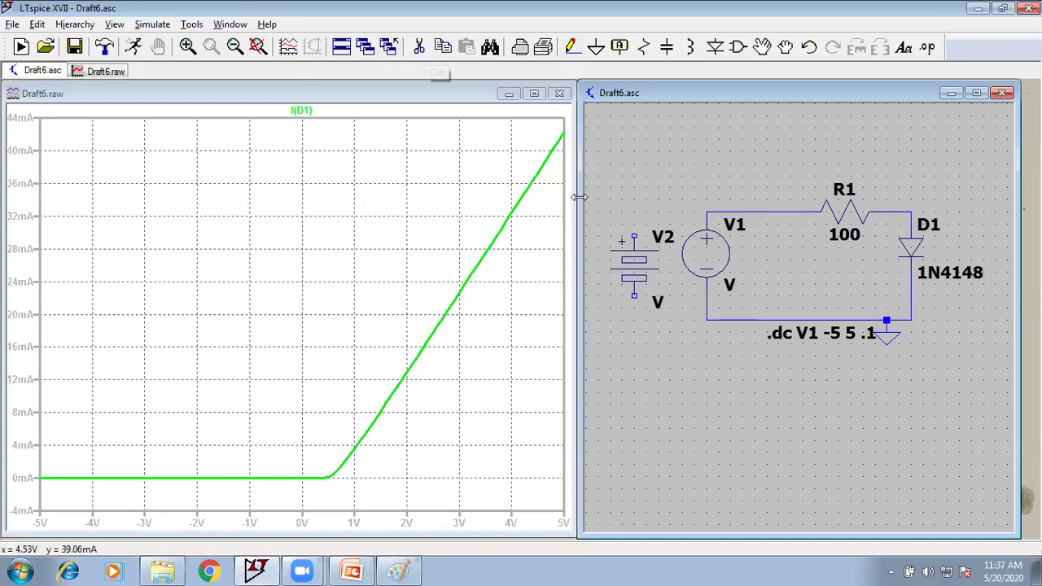
click(828, 335)
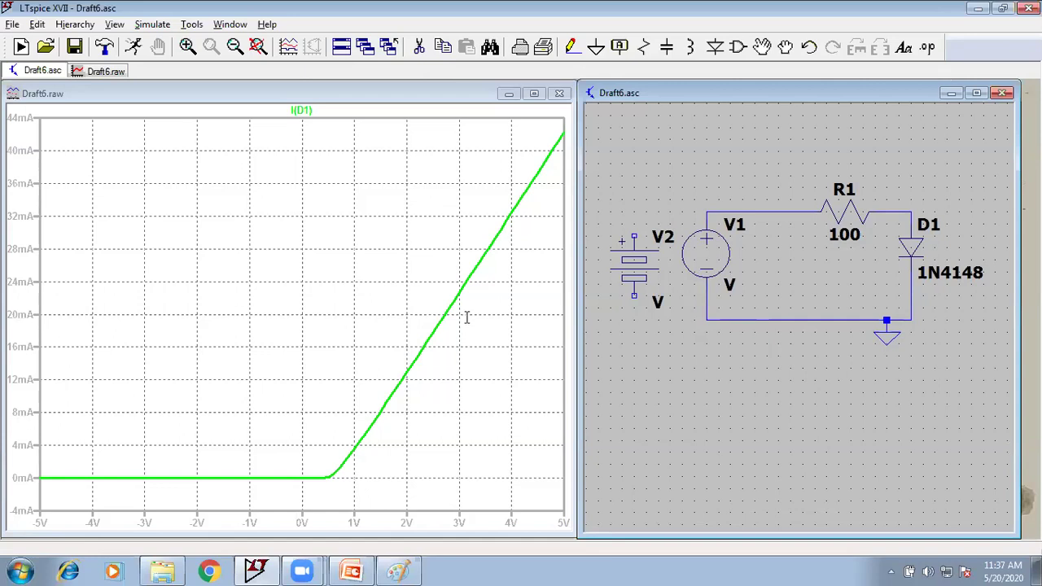
Step: Place a bare .dc SPICE directive below the circuit
key(s)
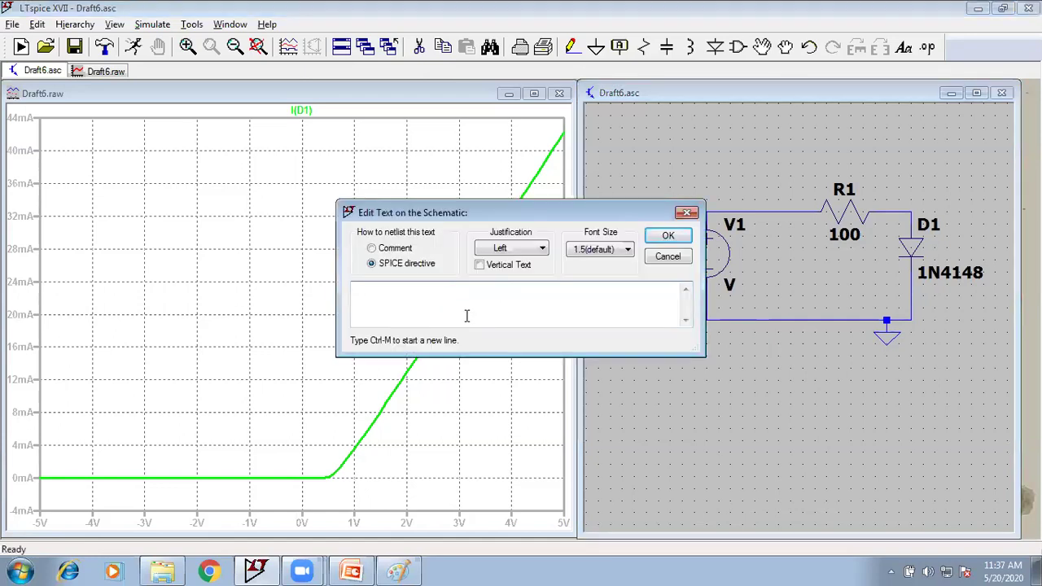
text(.dc)
key(Return)
click(756, 427)
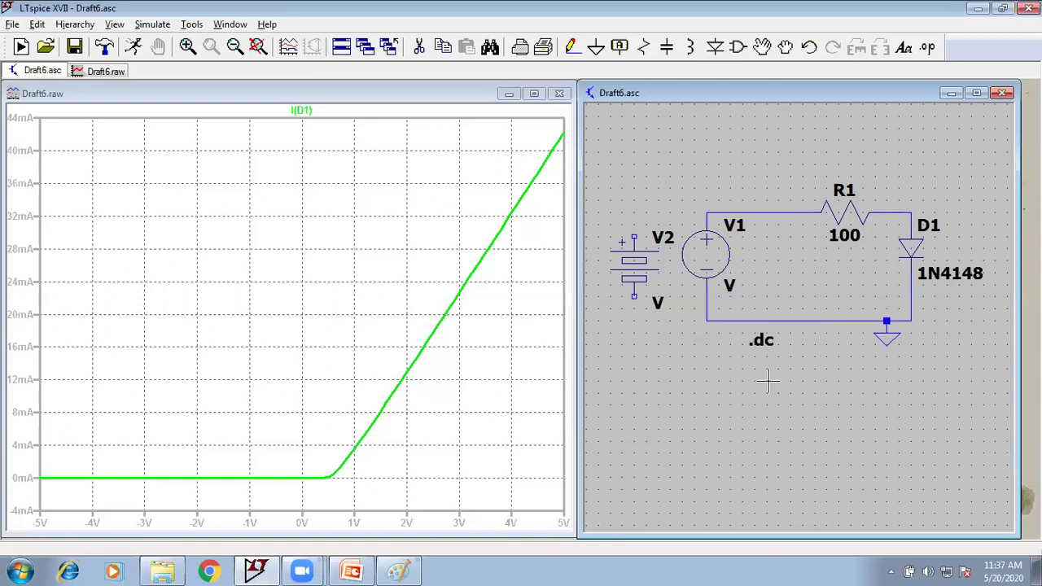
Step: View the DC sweep settings of the bare .dc directive, cancel them and delete the directive
right_click(761, 341)
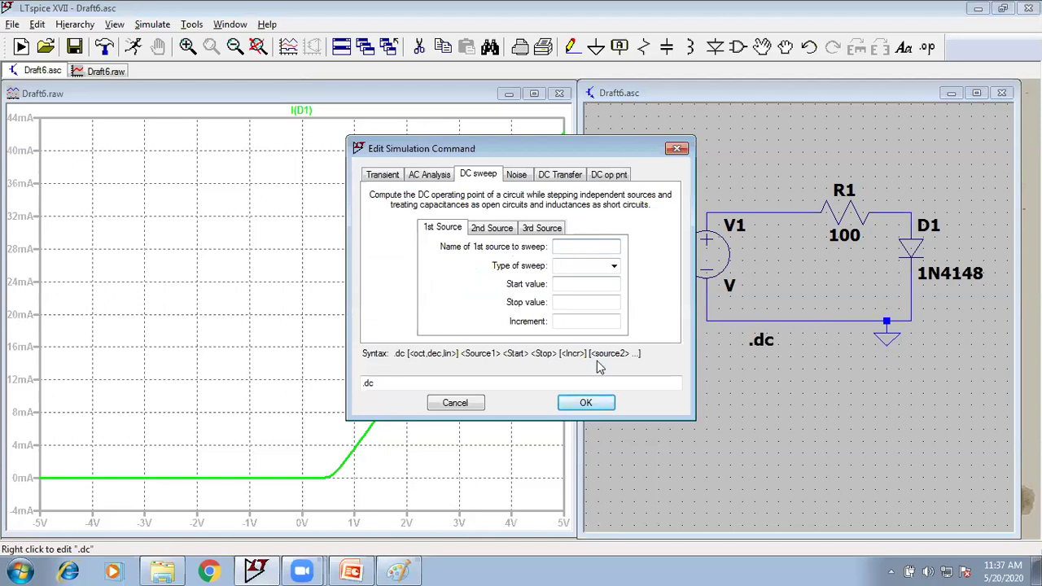
click(471, 399)
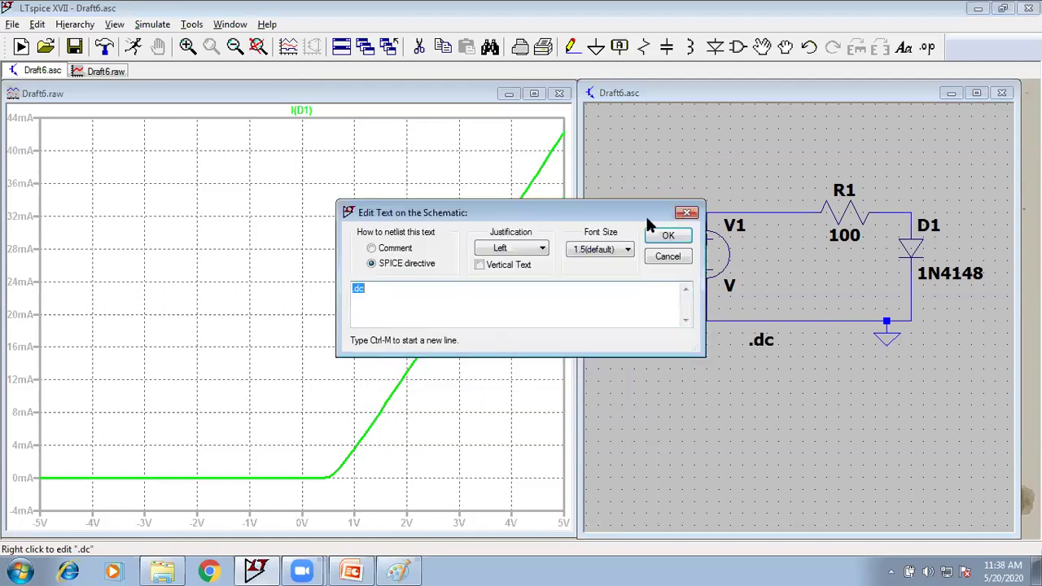
key(Escape)
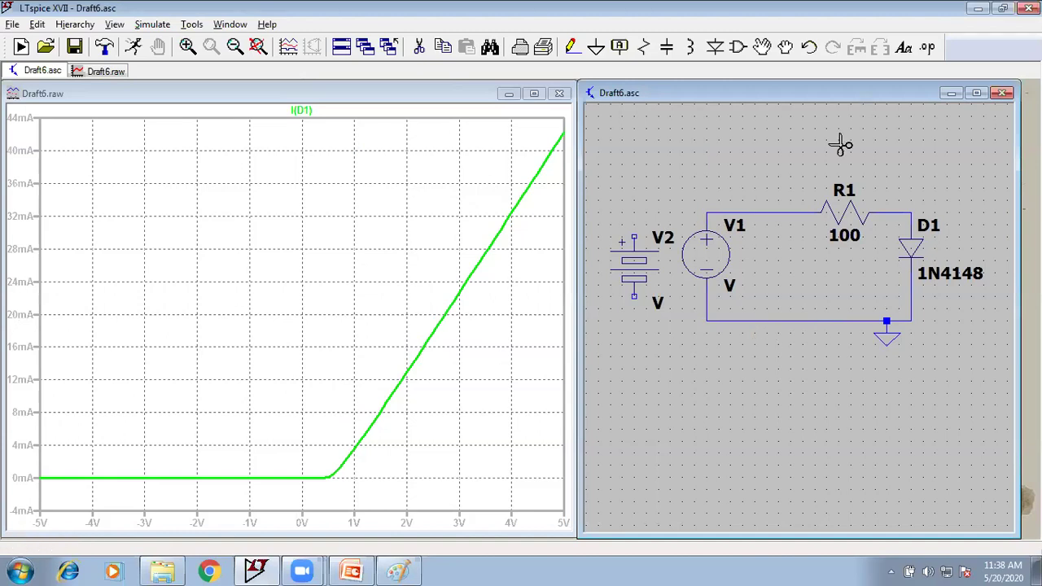
Step: Add a .dc SPICE directive again beneath the circuit's lower wire
click(928, 49)
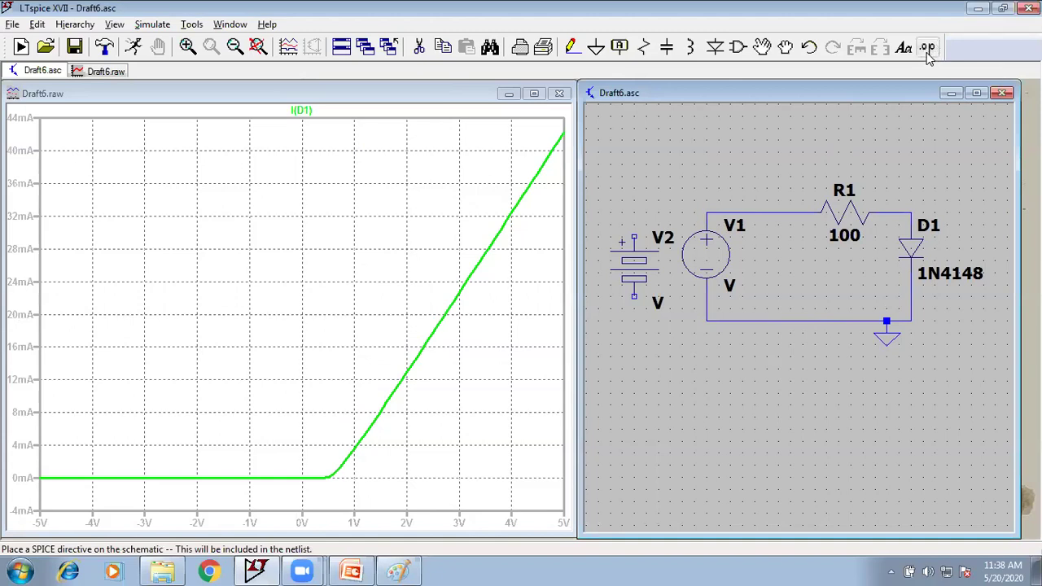
click(930, 51)
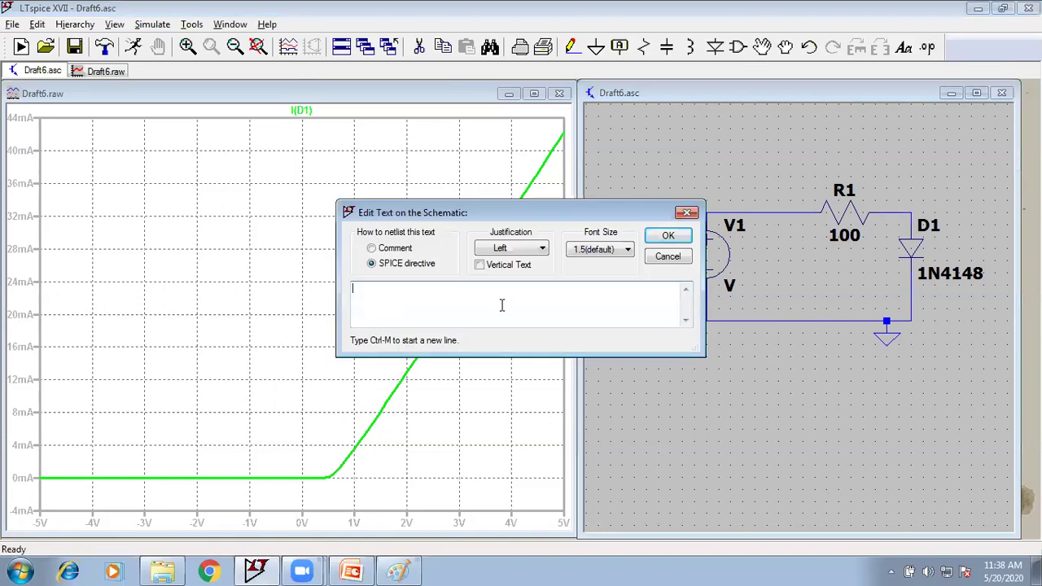
text(.dc)
click(662, 234)
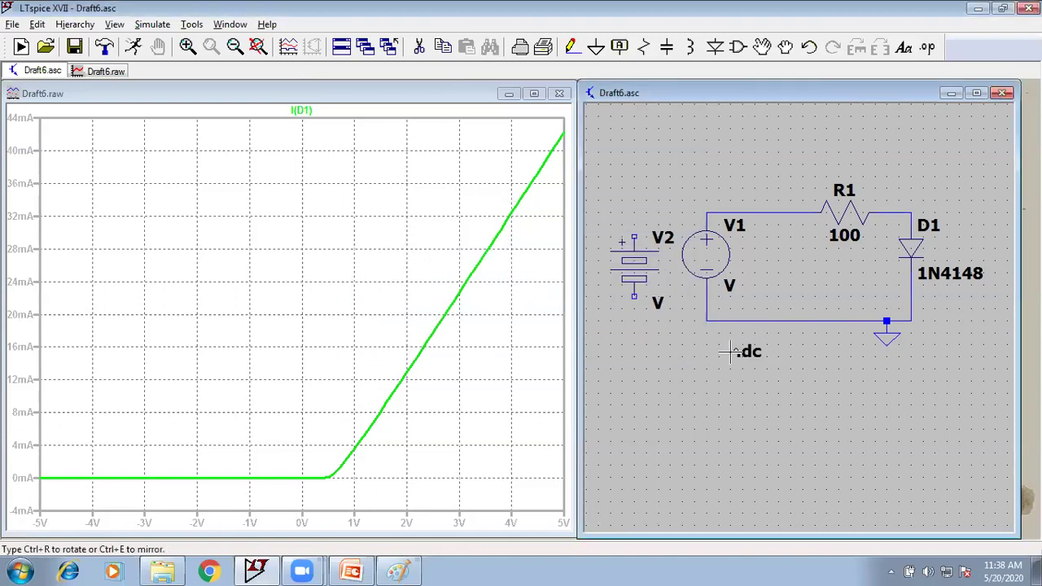
click(731, 351)
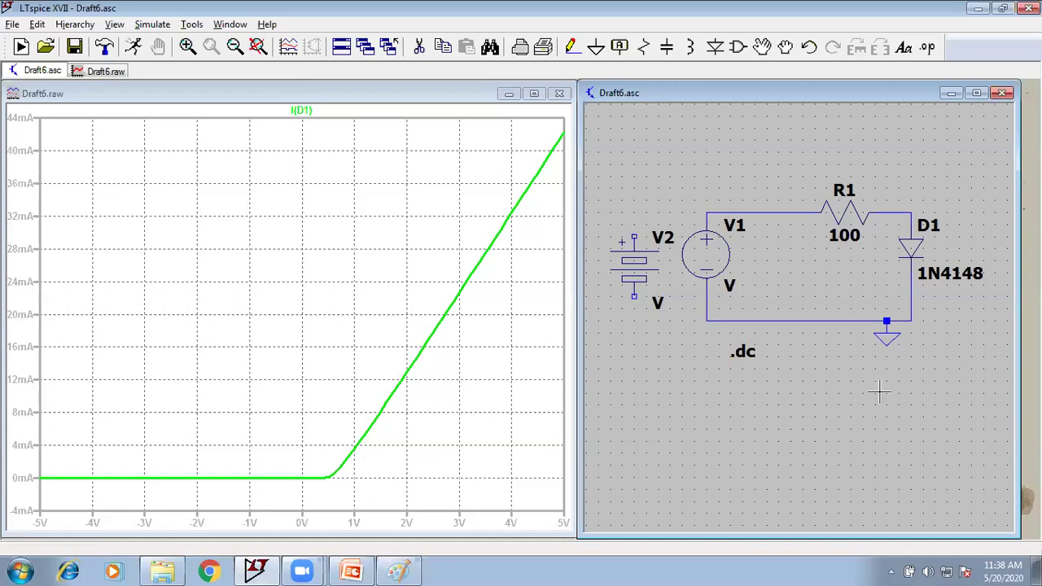
Step: Open the DC sweep settings of the re-added .dc directive, dismiss them and delete the directive
right_click(744, 355)
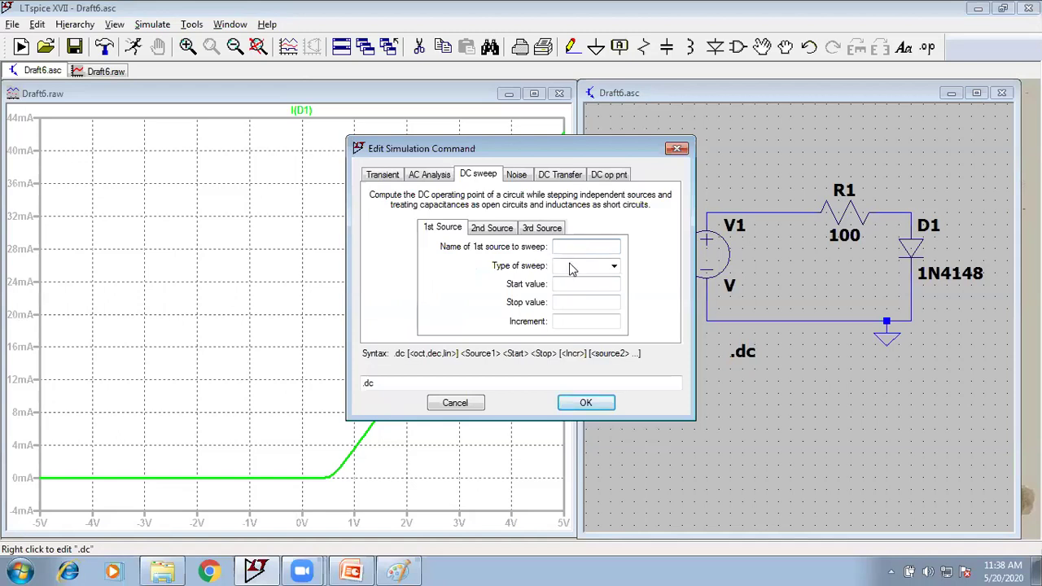
click(676, 148)
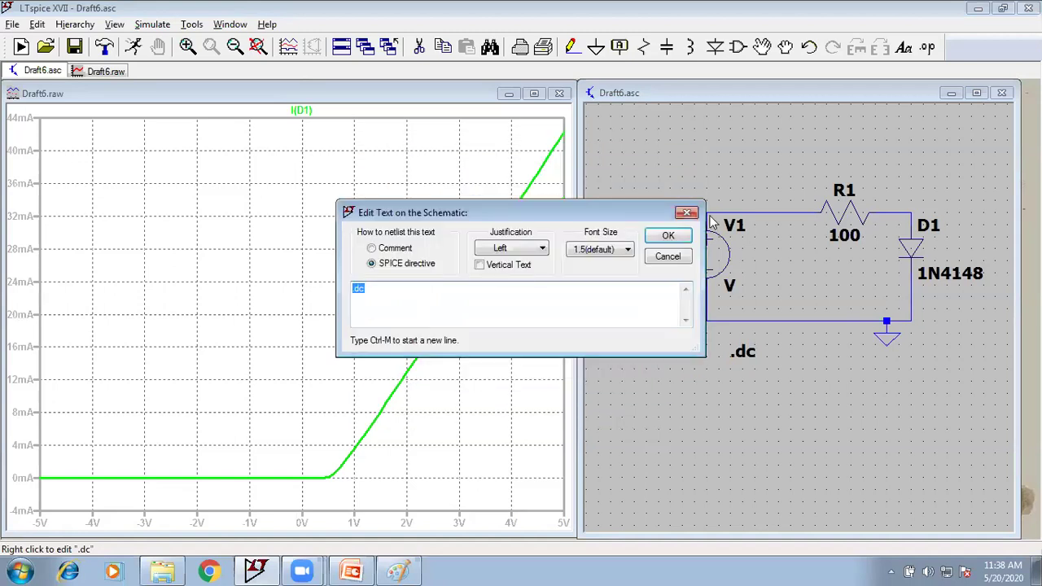
key(Escape)
click(745, 354)
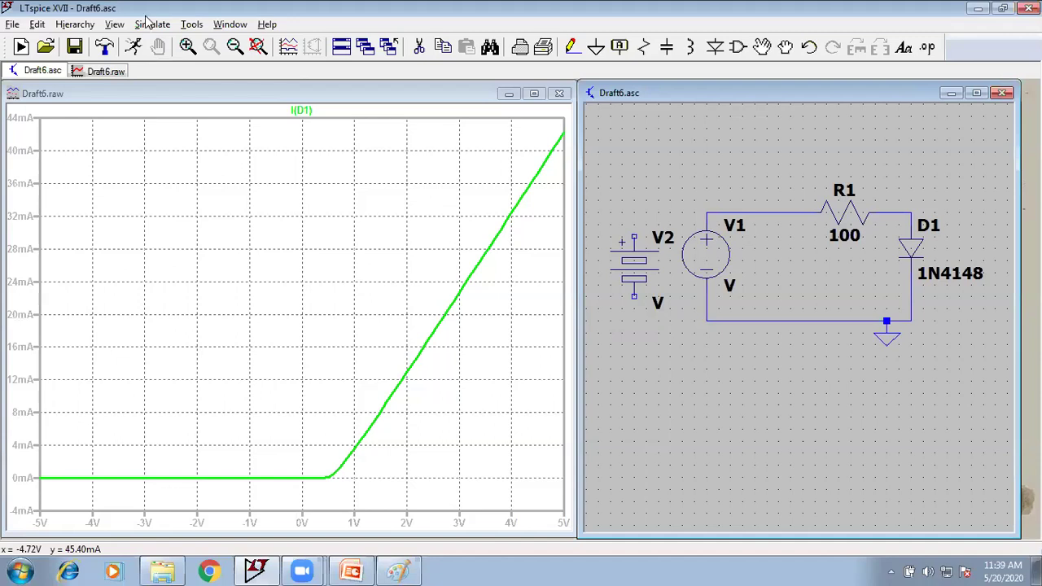
Step: Set up a new DC sweep simulation command with V1 as the first source and a Linear sweep type
click(152, 24)
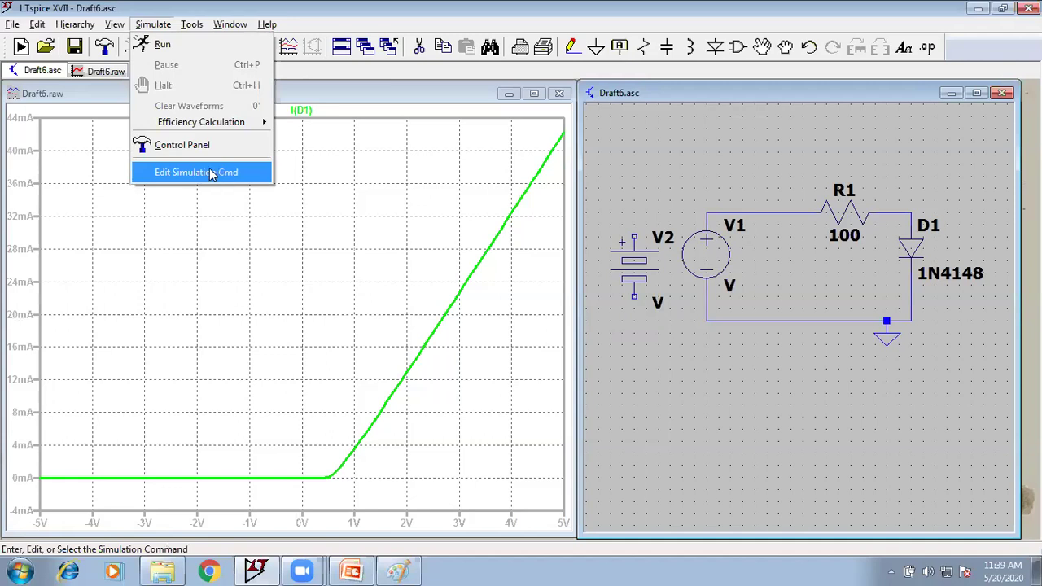
click(213, 173)
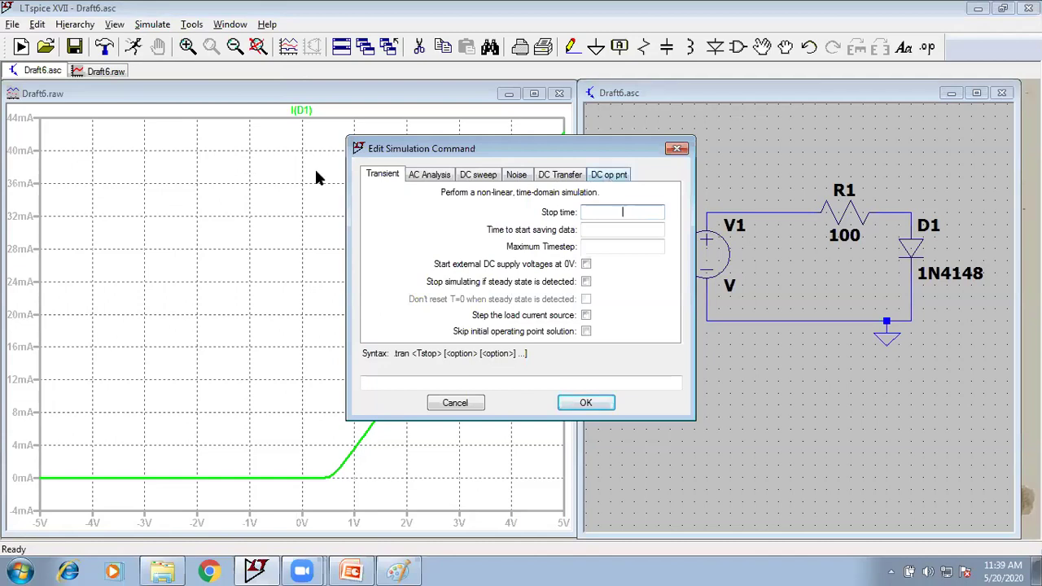
click(609, 174)
click(477, 175)
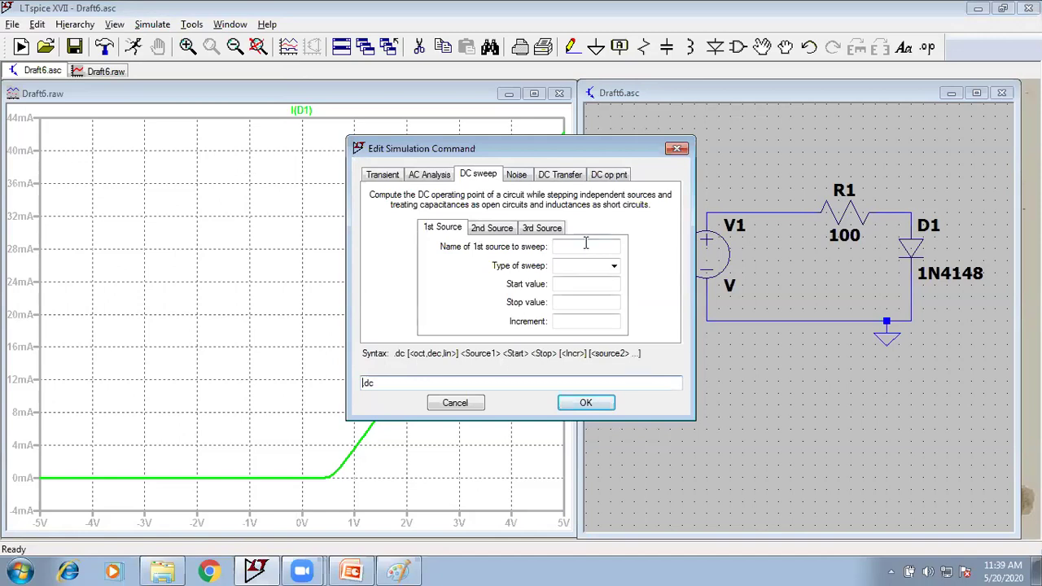
text(V1)
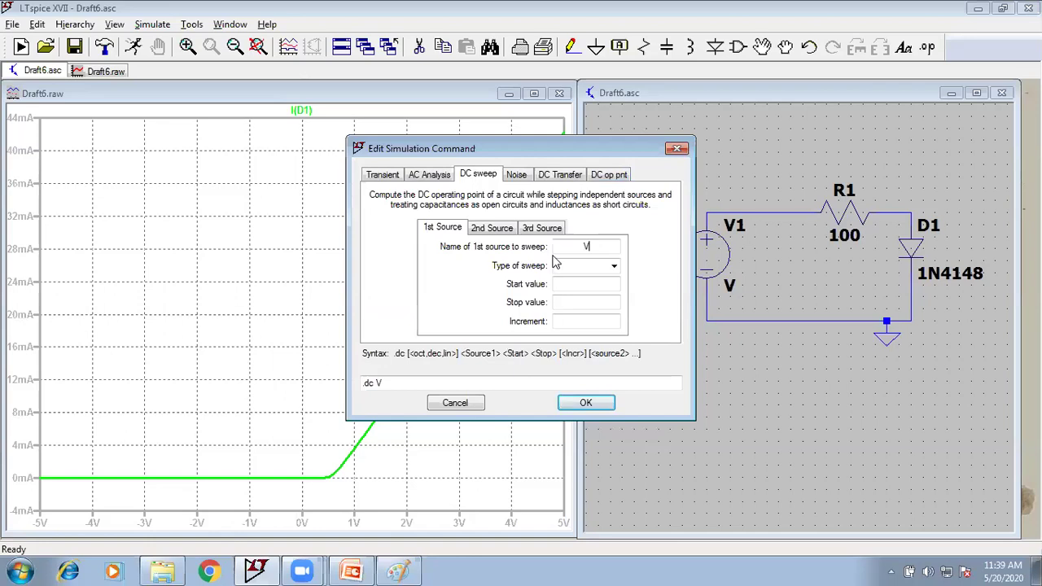
click(601, 267)
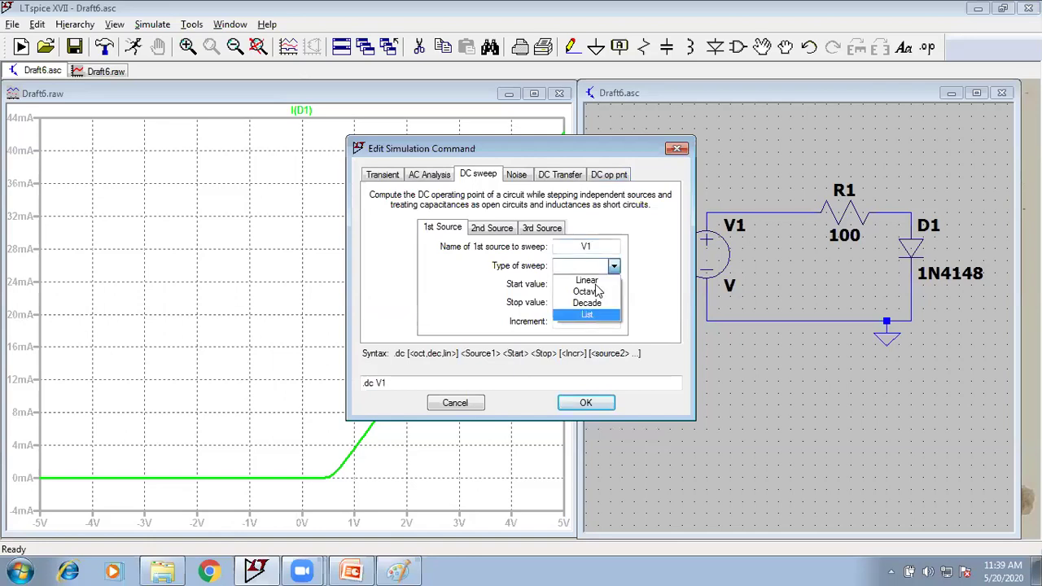
click(589, 281)
Step: Set the sweep to run from 0 to 5 with increment .1 and place the command below the circuit
click(596, 282)
text(0)
click(596, 301)
text(5)
click(599, 323)
text(1)
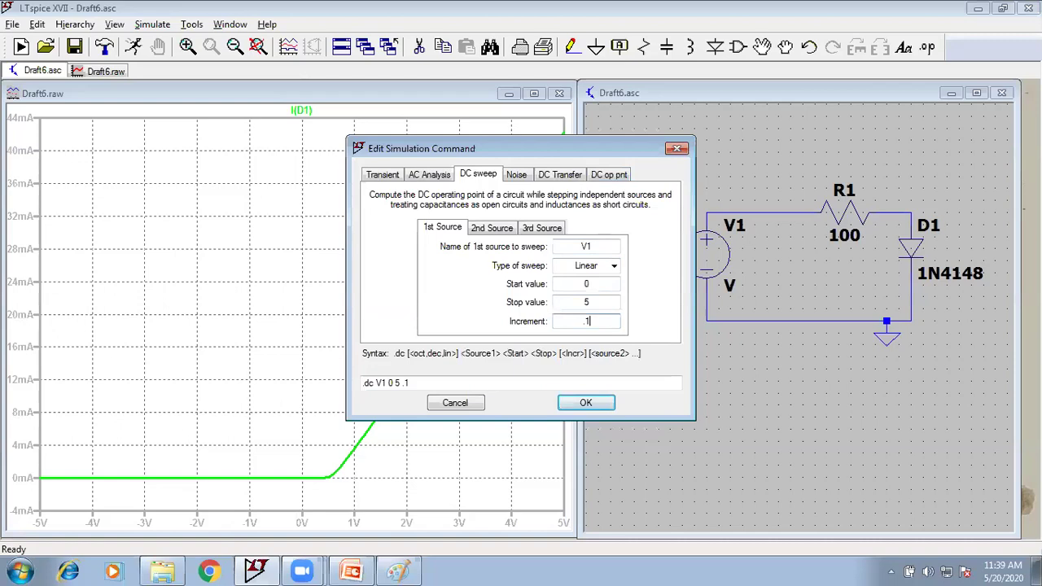
click(580, 397)
click(729, 398)
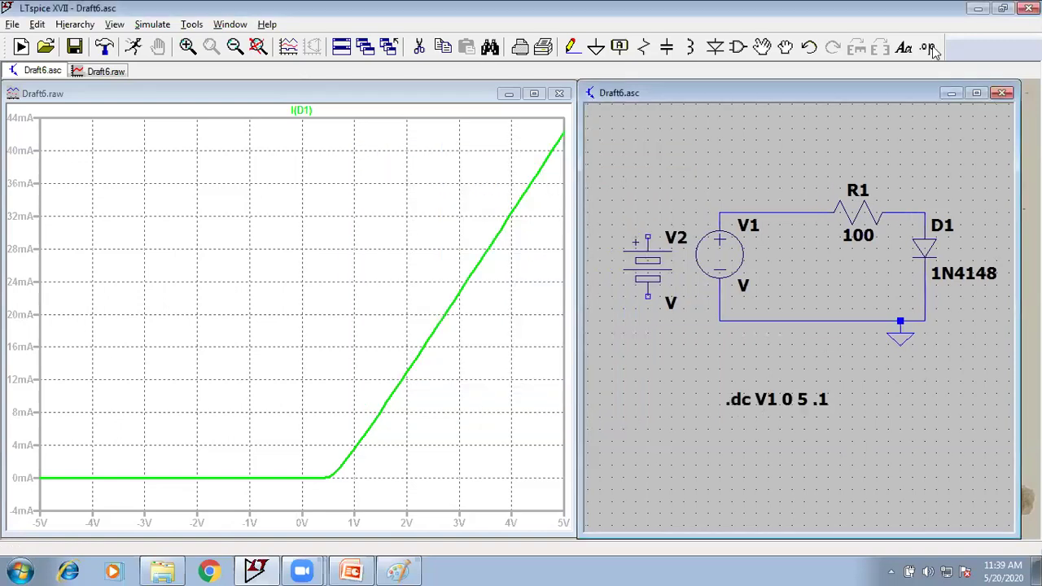
Step: Add a bare .dc SPICE directive between the circuit's lower wire and the V1 sweep command
key(s)
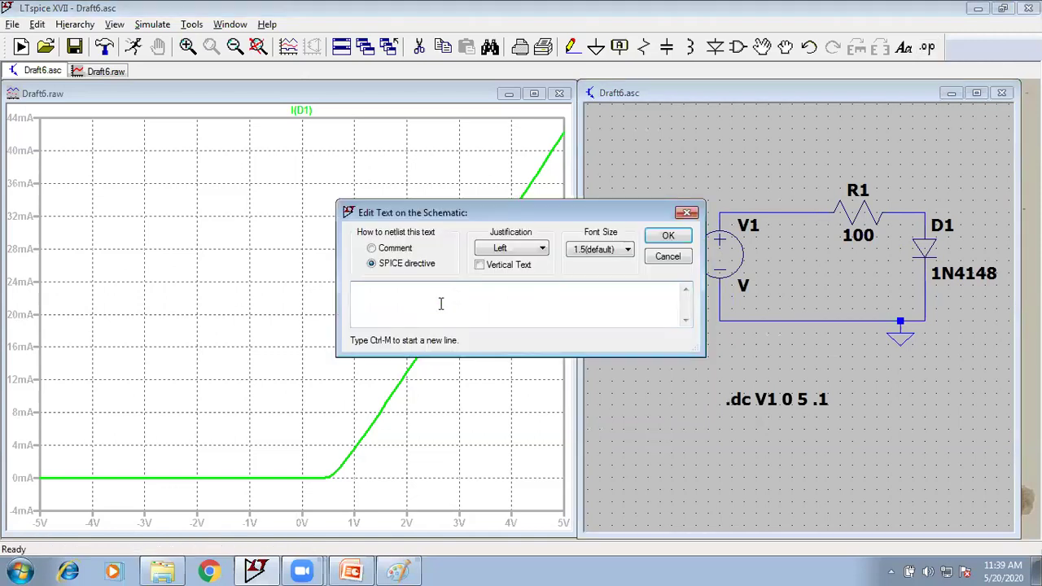
text(.dc)
key(Return)
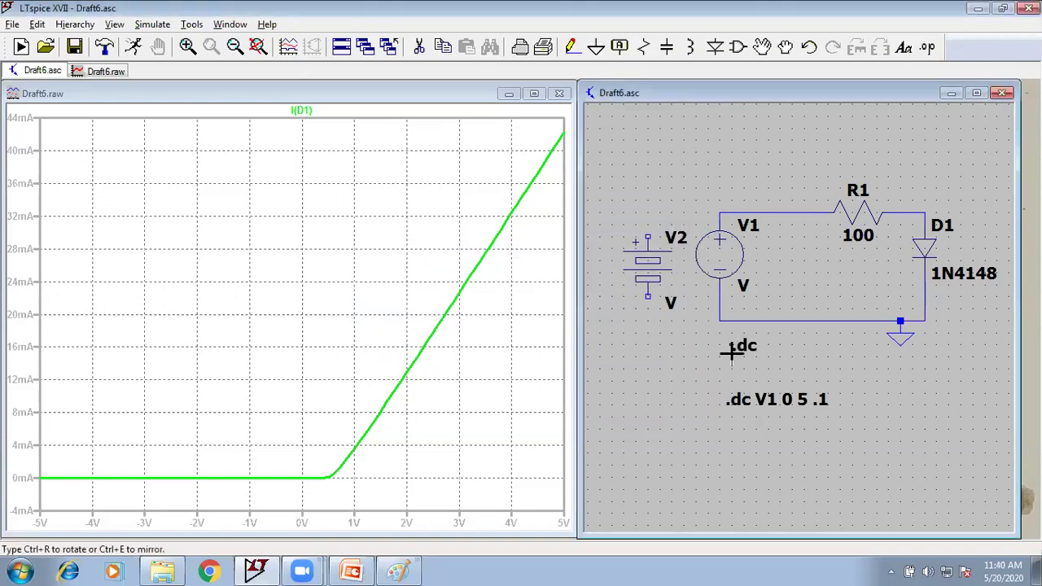
click(735, 364)
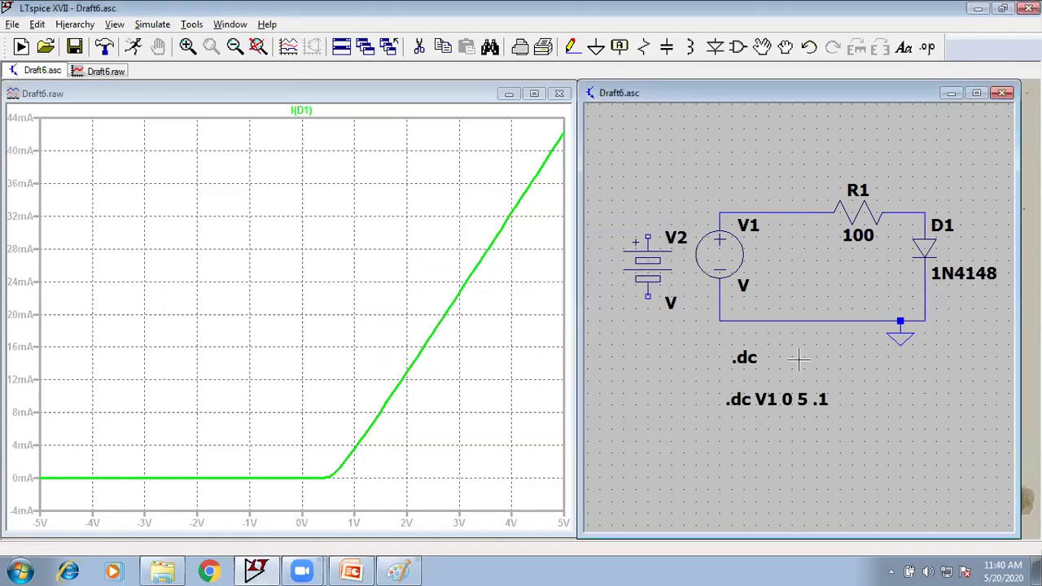
Step: Edit the bare .dc directive to sweep V1 as the first source with the Decade sweep type
right_click(750, 363)
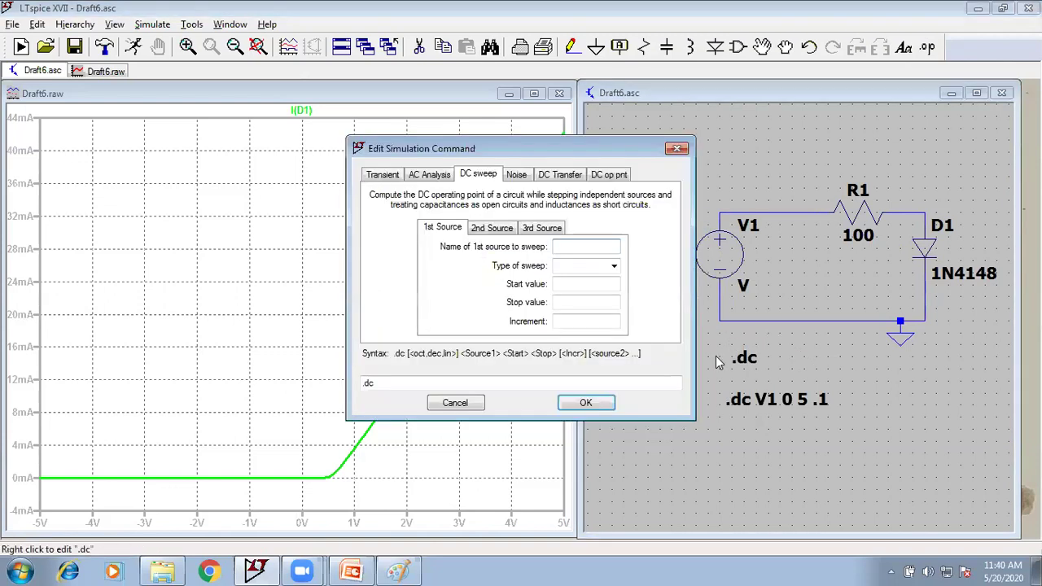
text(V1)
click(586, 265)
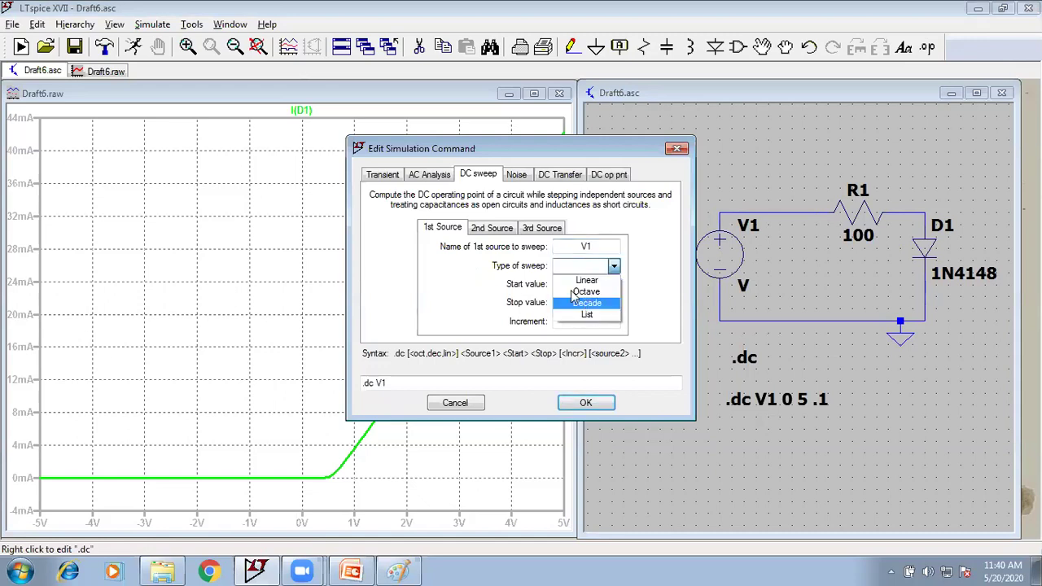
click(576, 300)
Step: Set the decade sweep's start value to -5 and its stop value to 0
click(573, 285)
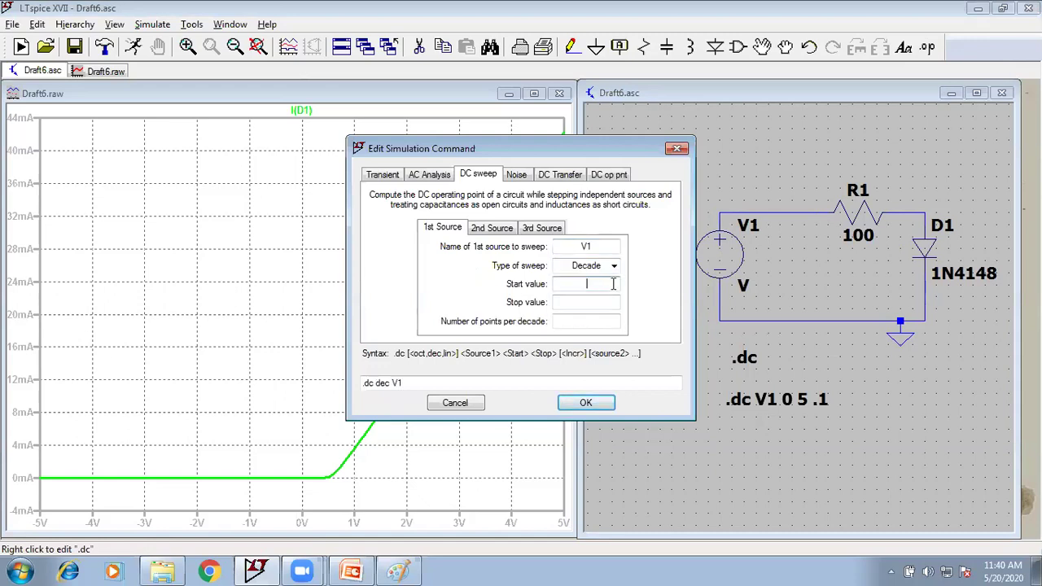
text(1)
double_click(573, 284)
click(608, 305)
text(5)
key(BackSpace)
text(0)
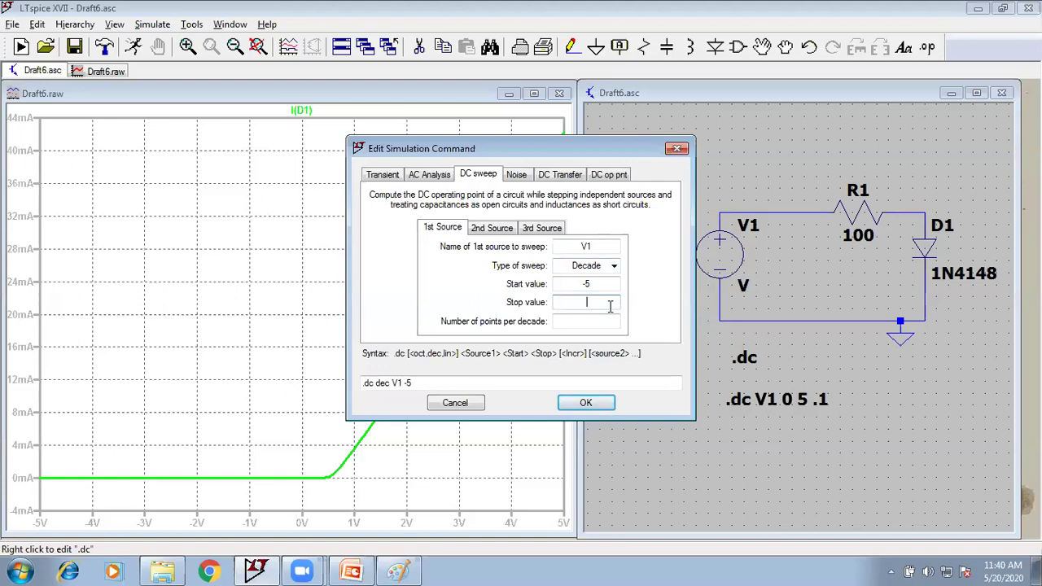
click(574, 324)
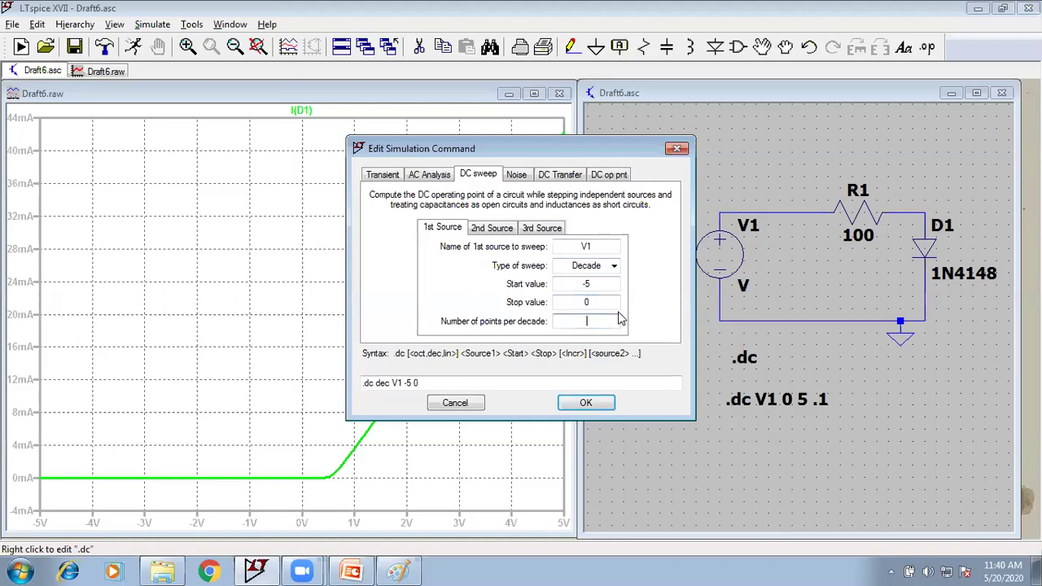